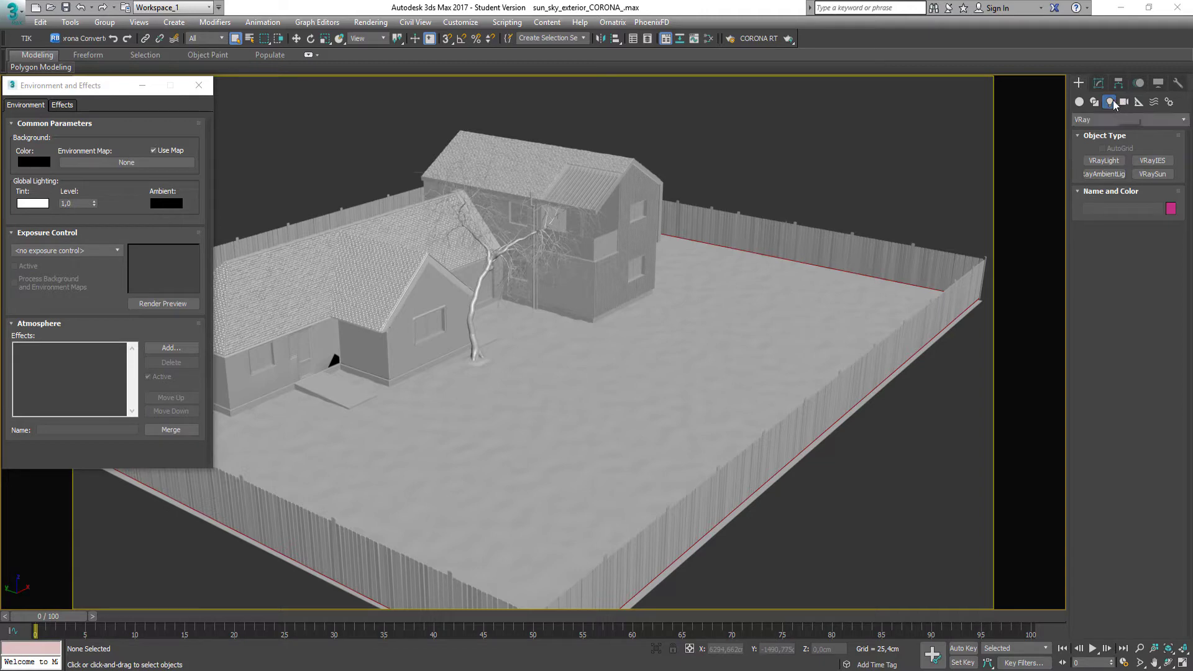
# - Create a VRaySun aimed from the fence corner at the two-storey house, accept the VRaySky environment map, and raise the sun to about 704 cm
pyautogui.click(1150, 175)
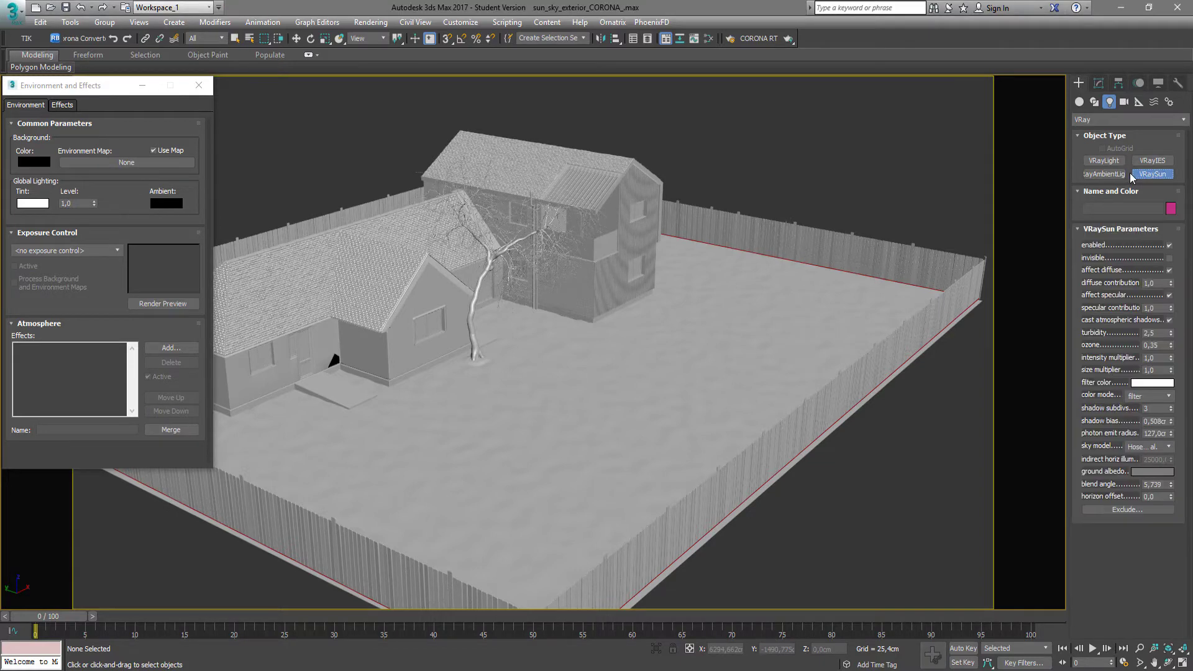
pyautogui.moveTo(962, 228); pyautogui.dragTo(599, 295)
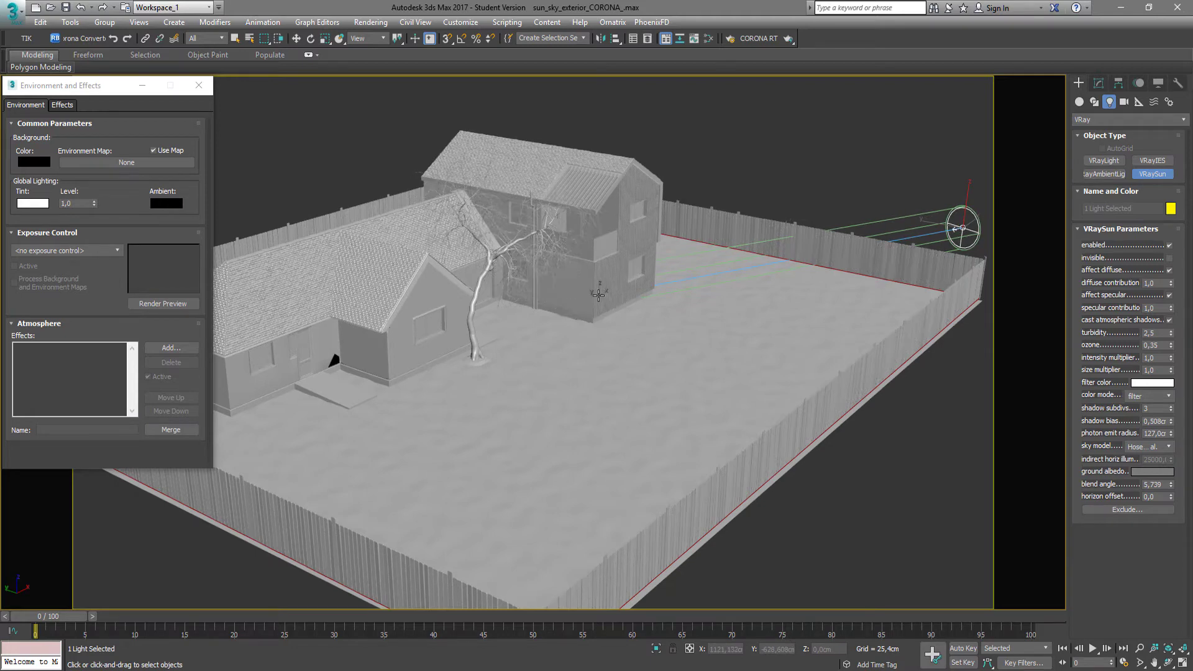
pyautogui.moveTo(598, 296); pyautogui.dragTo(598, 295)
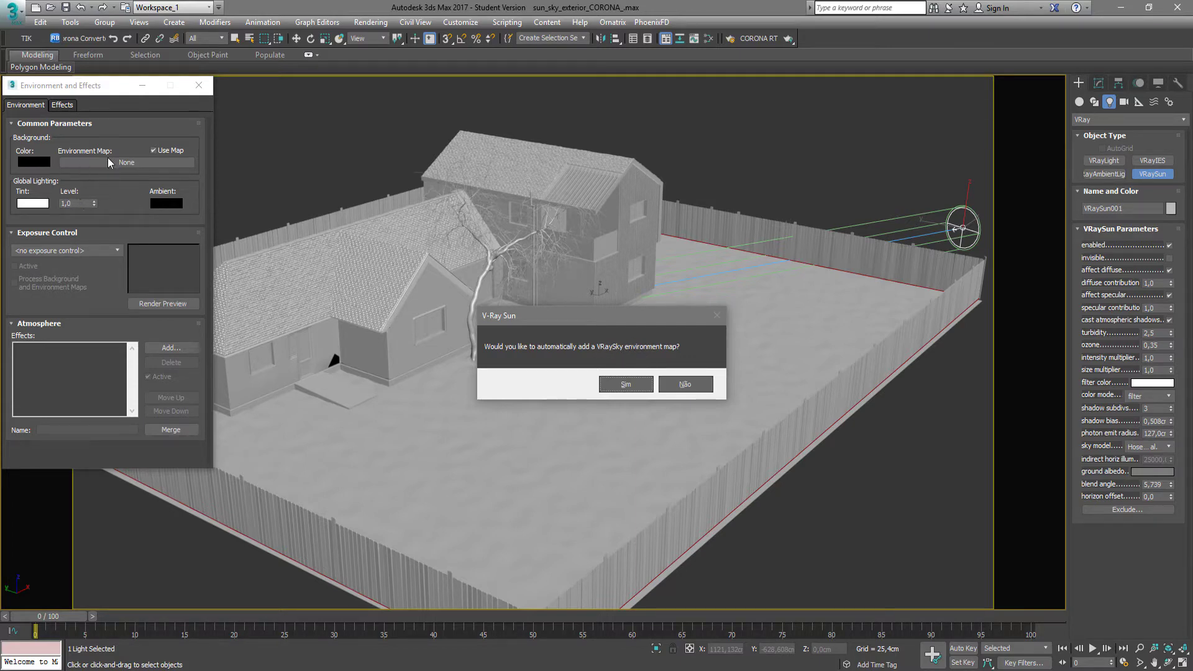
pyautogui.click(625, 384)
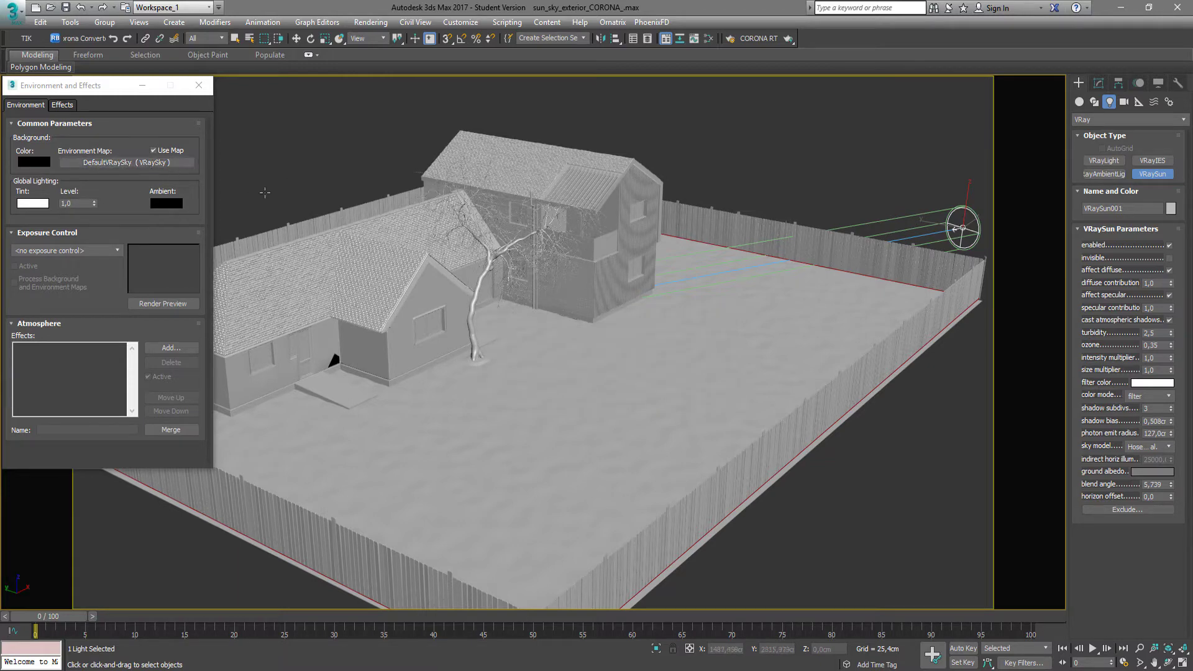
pyautogui.rightClick(875, 158)
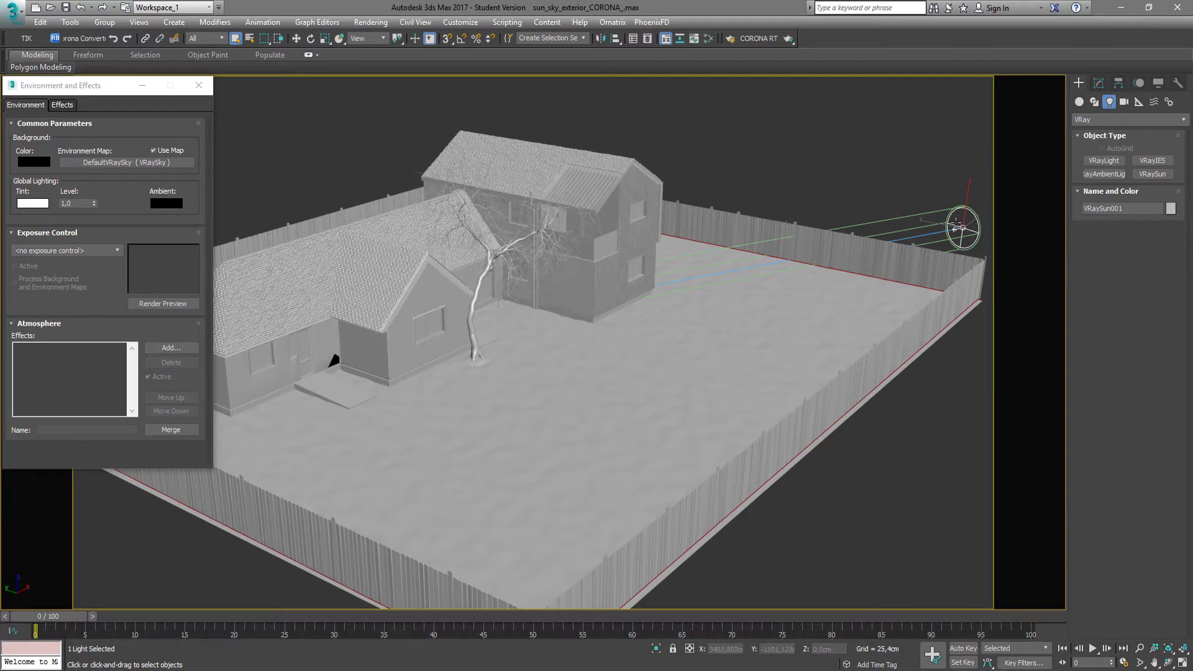
pyautogui.press('w')
pyautogui.moveTo(965, 207); pyautogui.dragTo(973, 84)
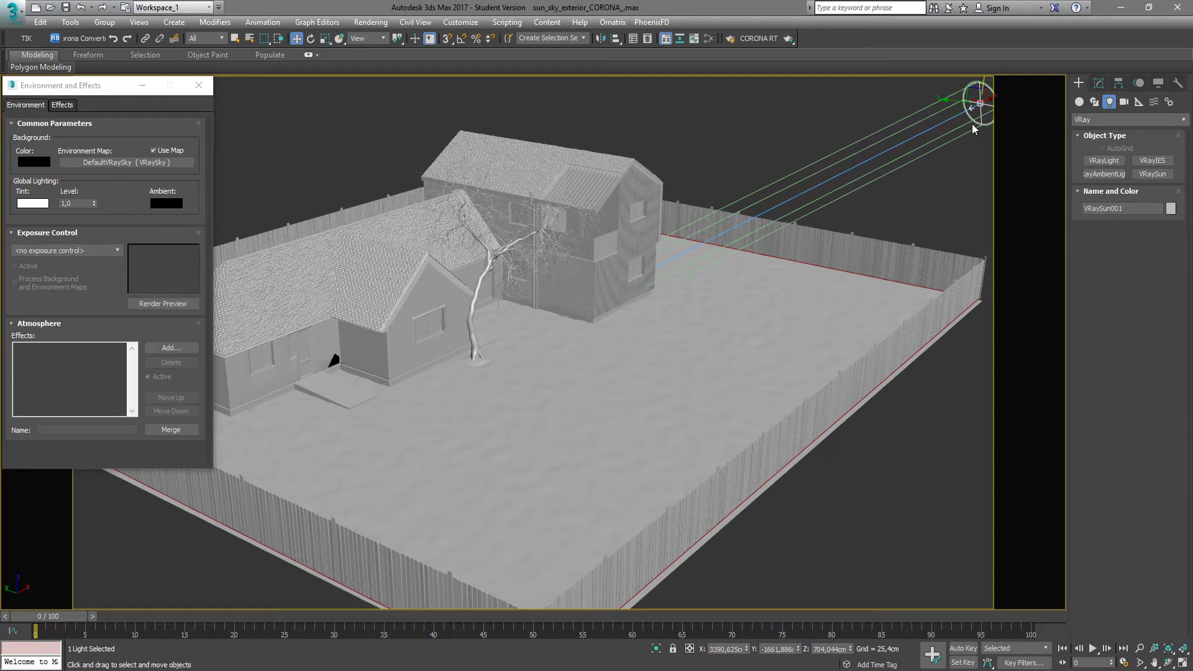
# - Delete the VRaySun and clear the VRaySky environment map
pyautogui.click(949, 187)
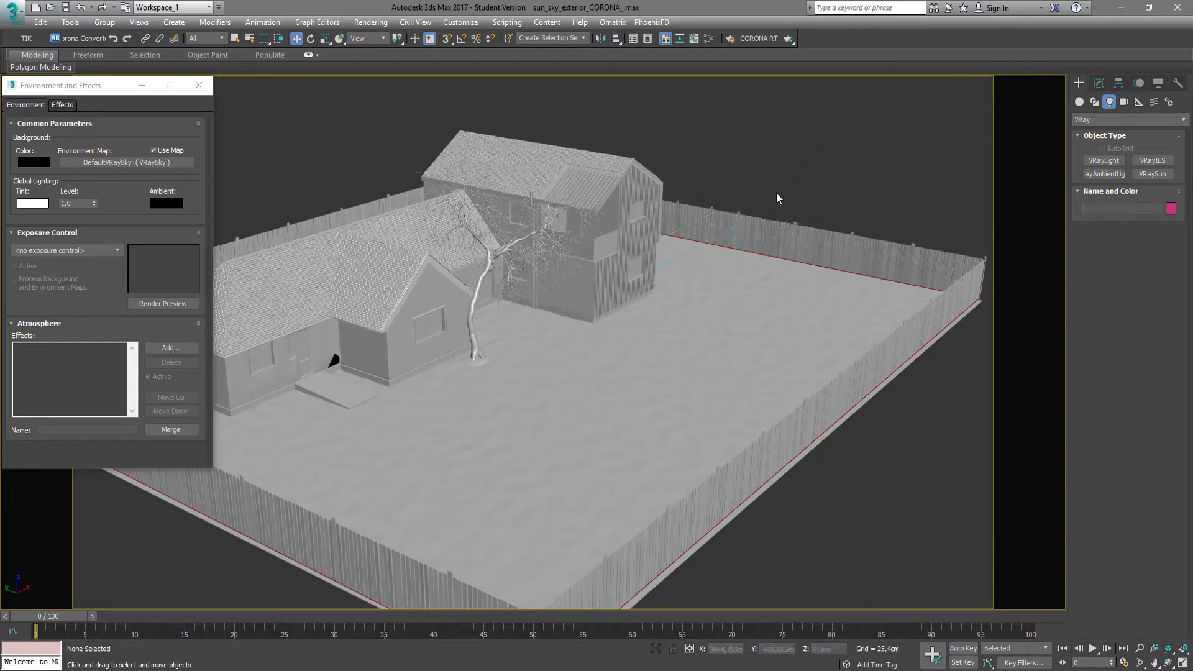
pyautogui.rightClick(146, 164)
pyautogui.click(197, 193)
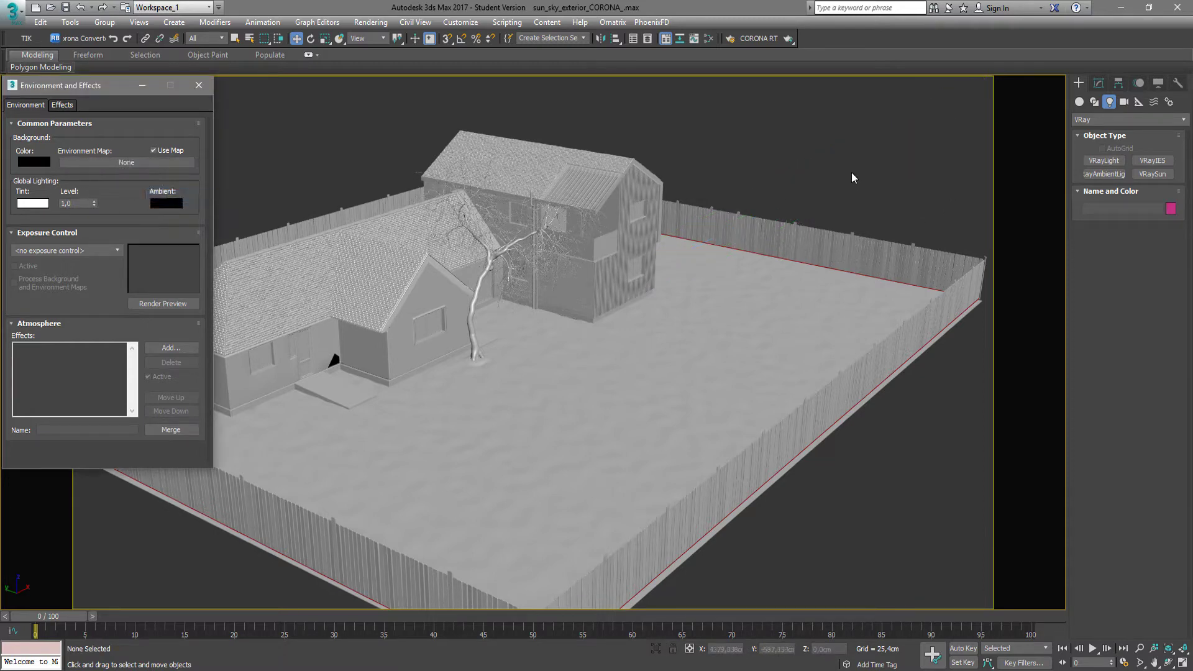
# - Create a targeted CoronaSun about 537 cm high, aimed from the fence corner at the two-storey house, and add its CoronaSky environment
pyautogui.click(1121, 119)
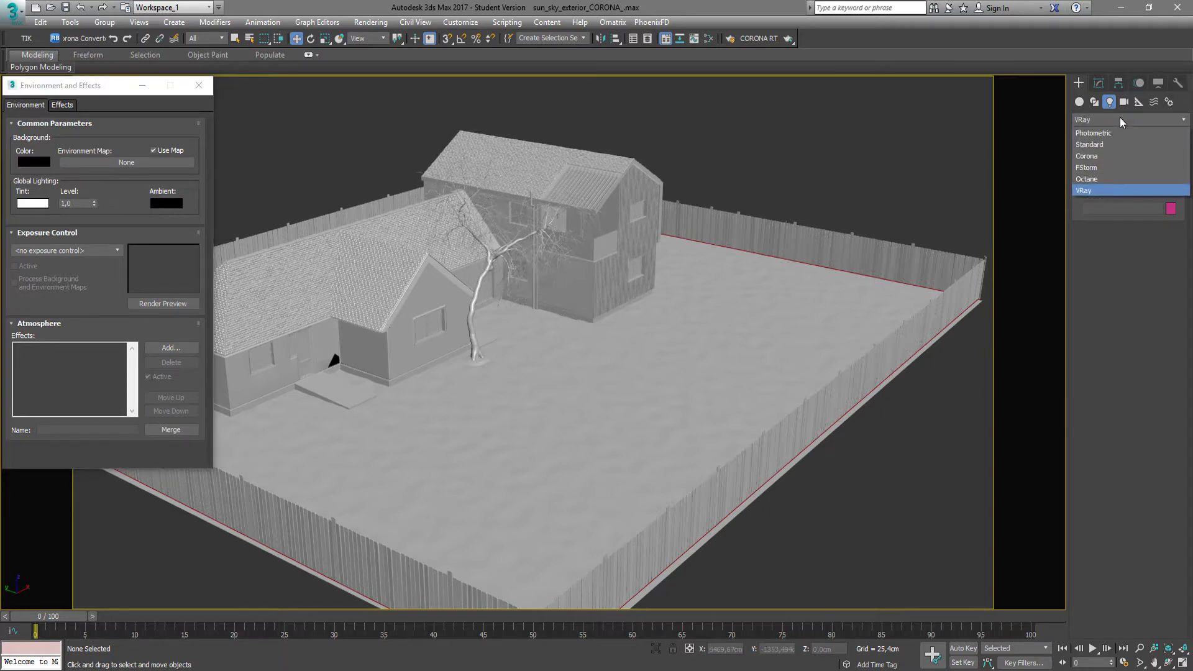
pyautogui.click(1114, 156)
pyautogui.click(1154, 160)
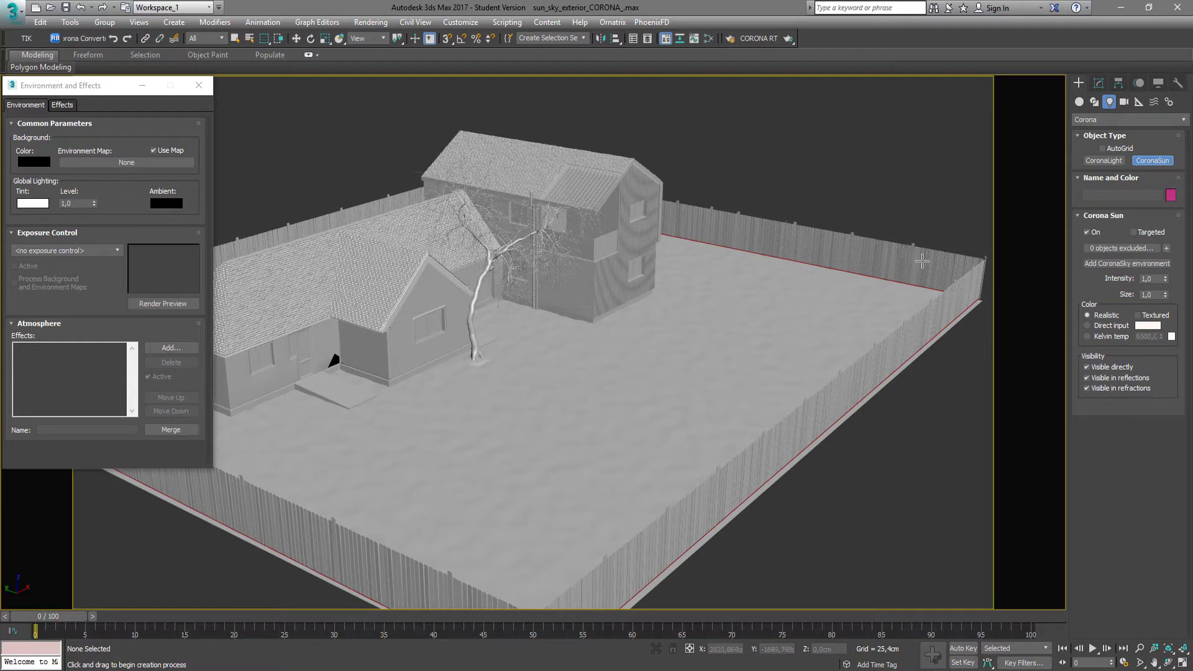
pyautogui.moveTo(956, 238); pyautogui.dragTo(638, 300)
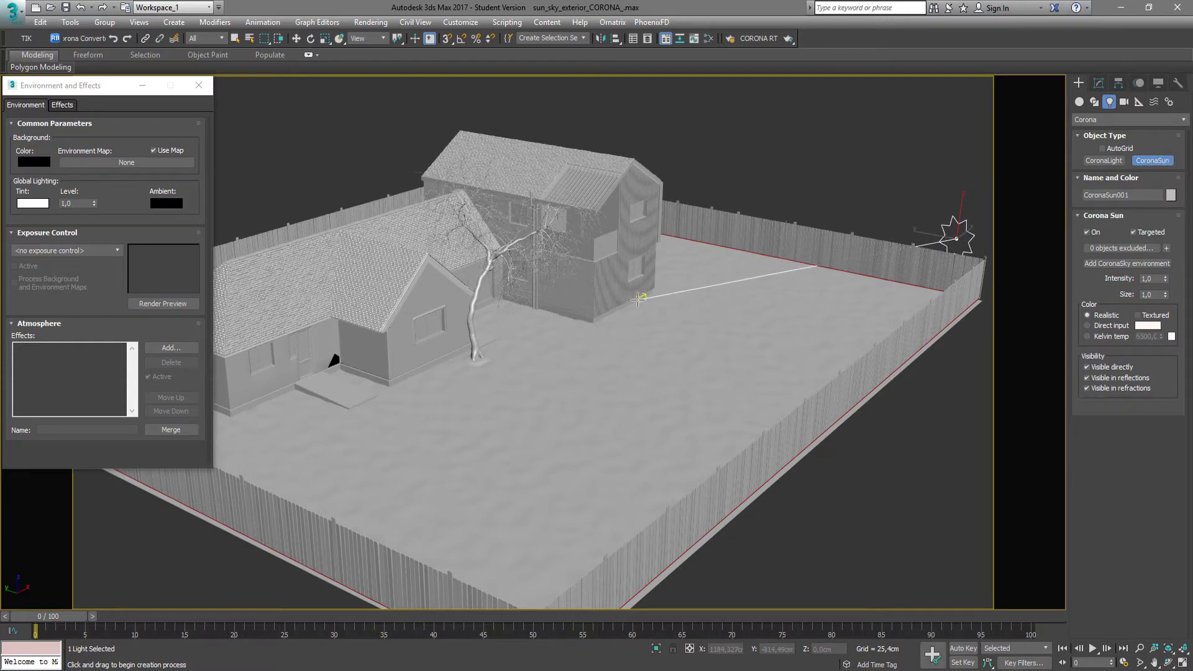
pyautogui.moveTo(638, 299); pyautogui.dragTo(640, 299)
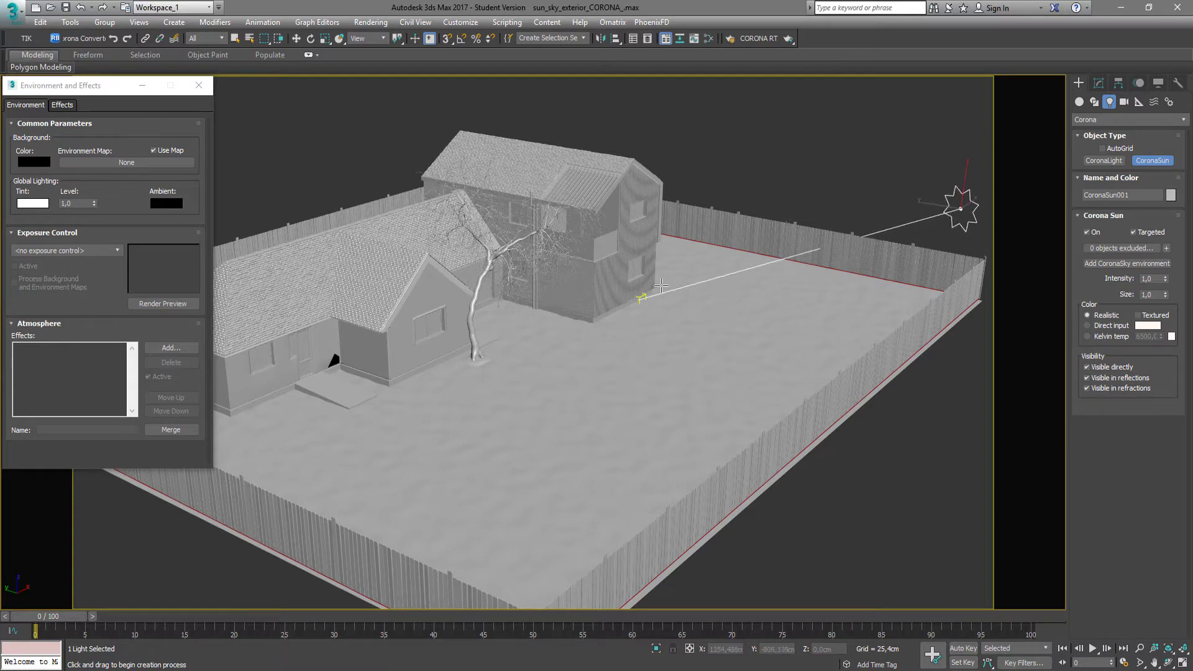
pyautogui.moveTo(690, 242); pyautogui.dragTo(743, 292)
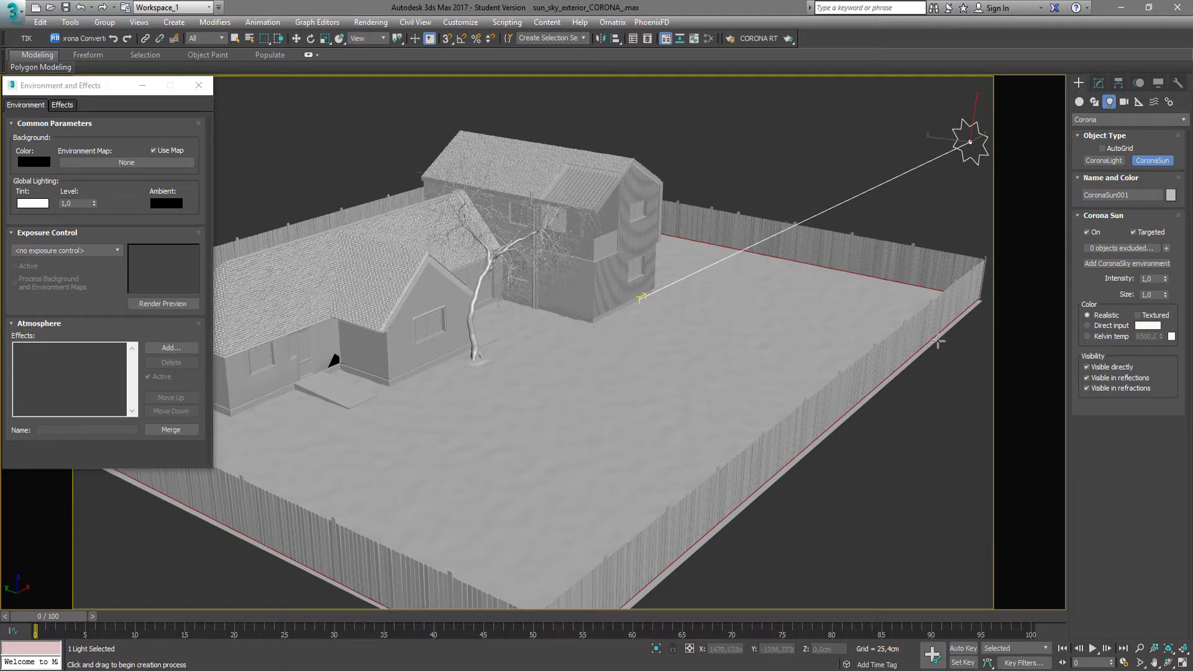
pyautogui.rightClick(942, 197)
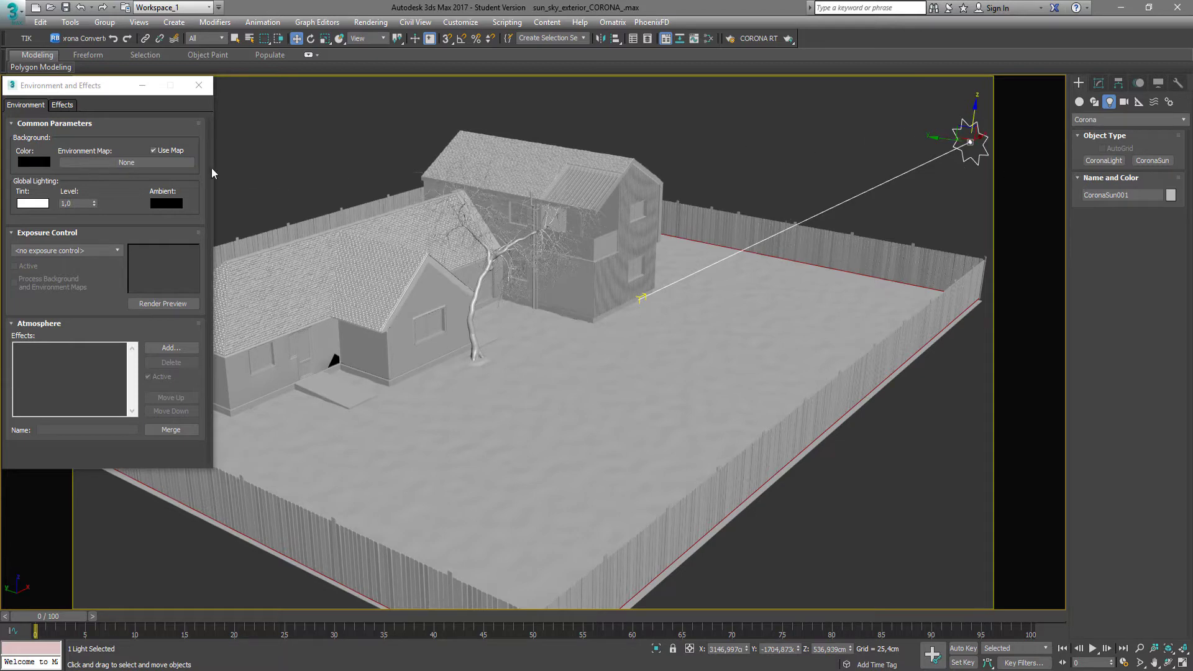
pyautogui.click(1099, 83)
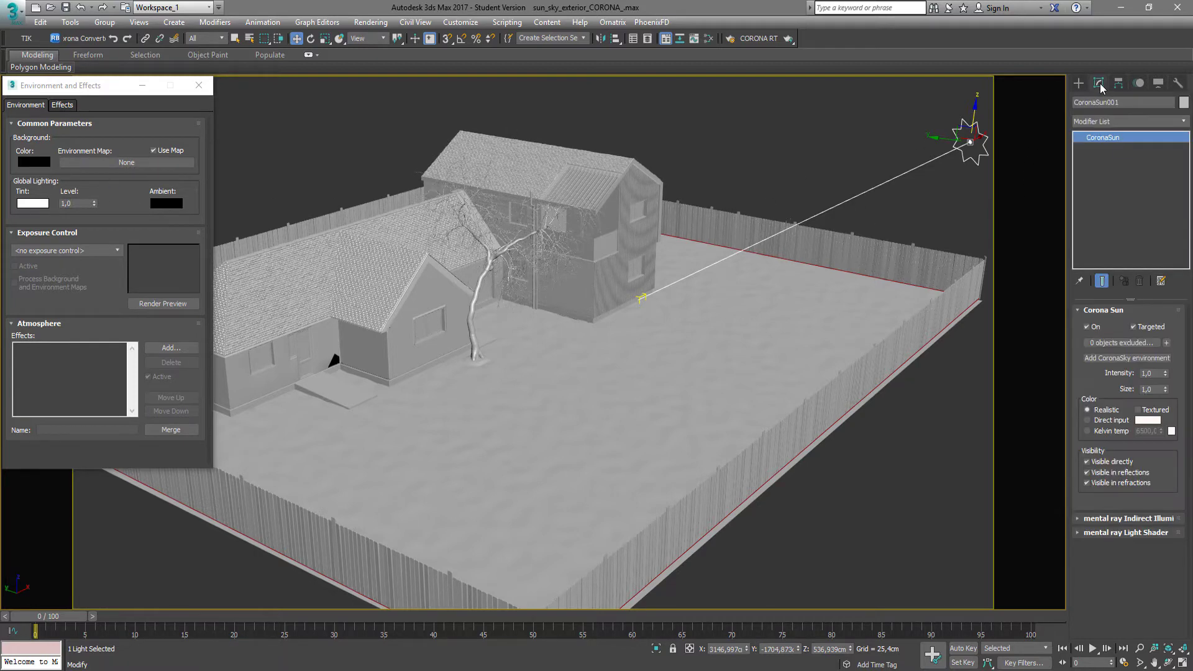
pyautogui.click(1142, 358)
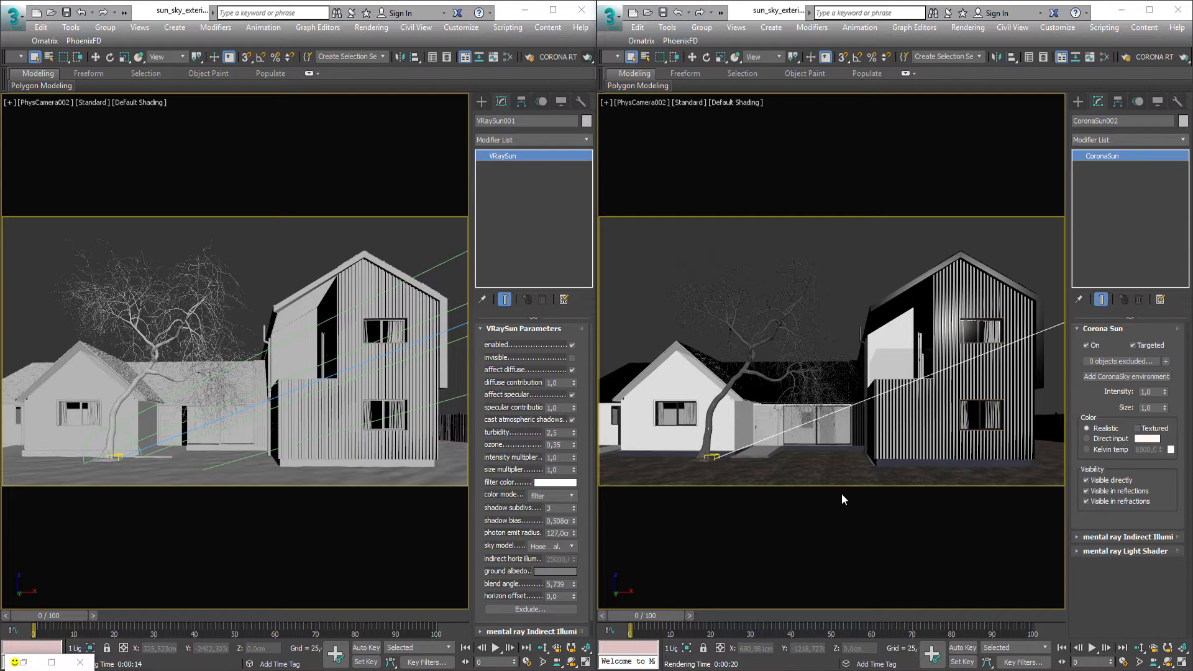
# - Check the intensity and size settings of the VRaySun and the CoronaSun in the two scenes
pyautogui.click(560, 458)
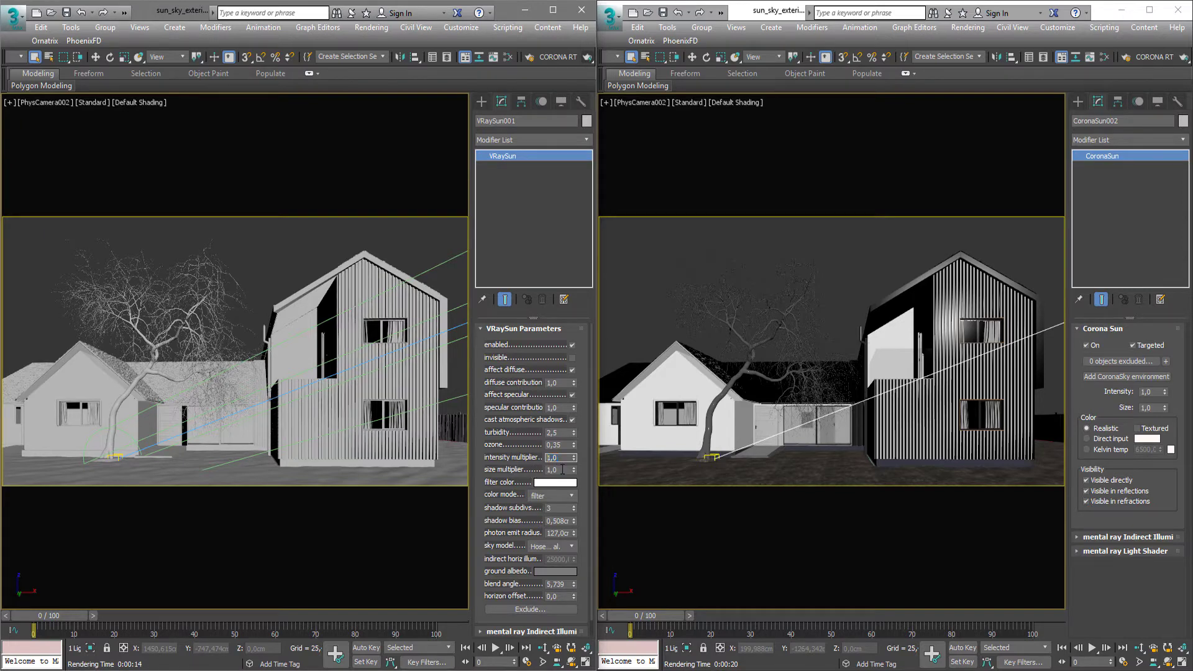
pyautogui.press('Tab')
pyautogui.click(1157, 391)
pyautogui.press('Tab')
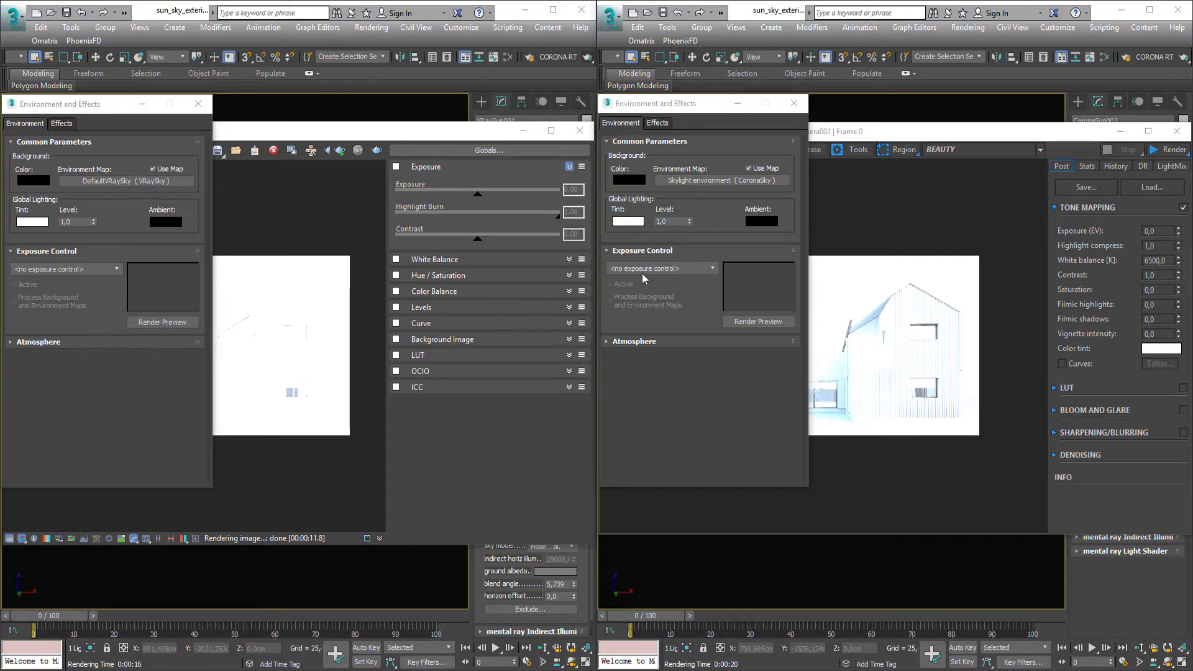
# - Check the Corona scene's exposure control options and the exposure settings of the Corona and V-Ray frame buffers
pyautogui.click(701, 269)
pyautogui.click(701, 268)
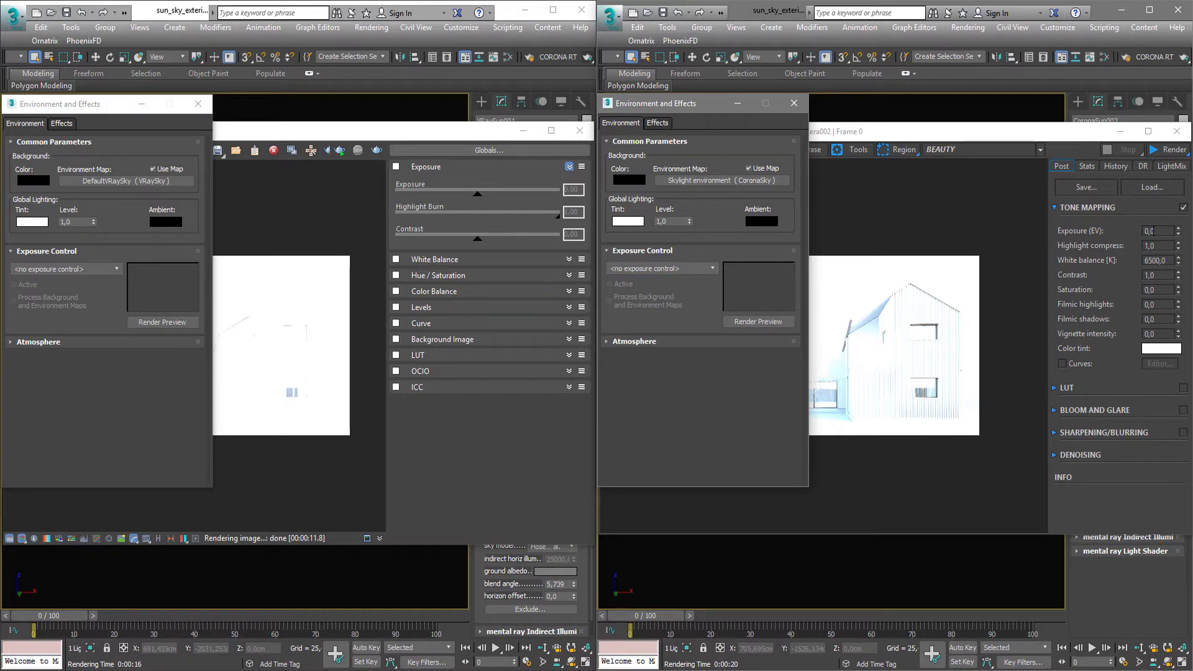
pyautogui.doubleClick(1160, 232)
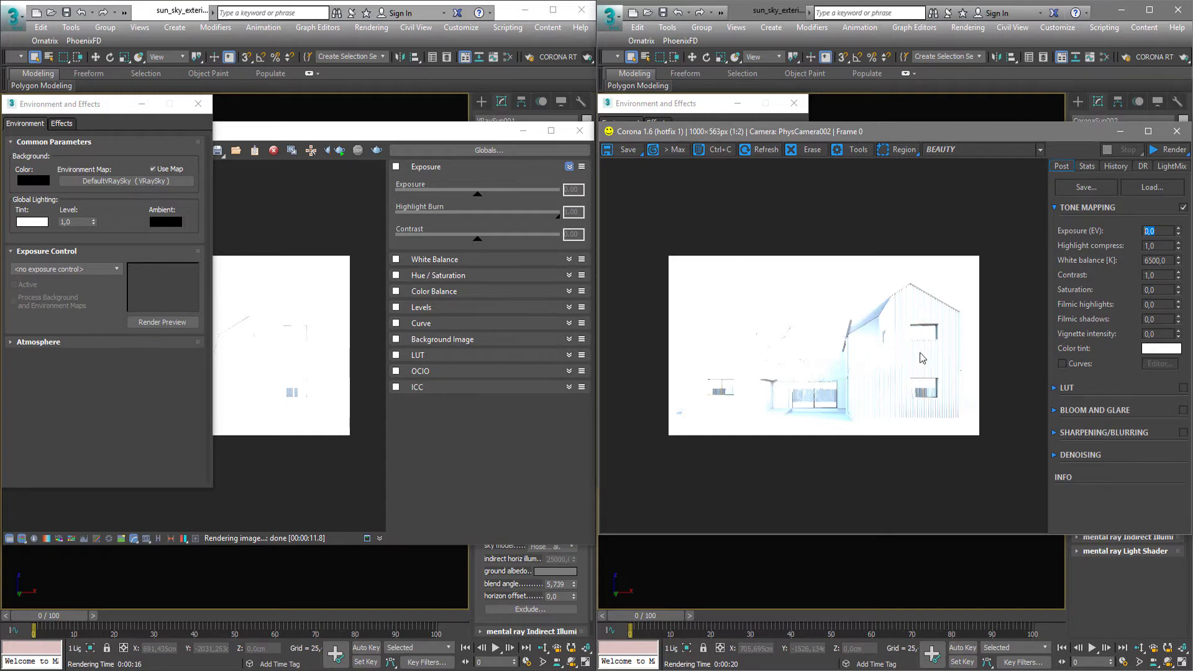
pyautogui.click(309, 311)
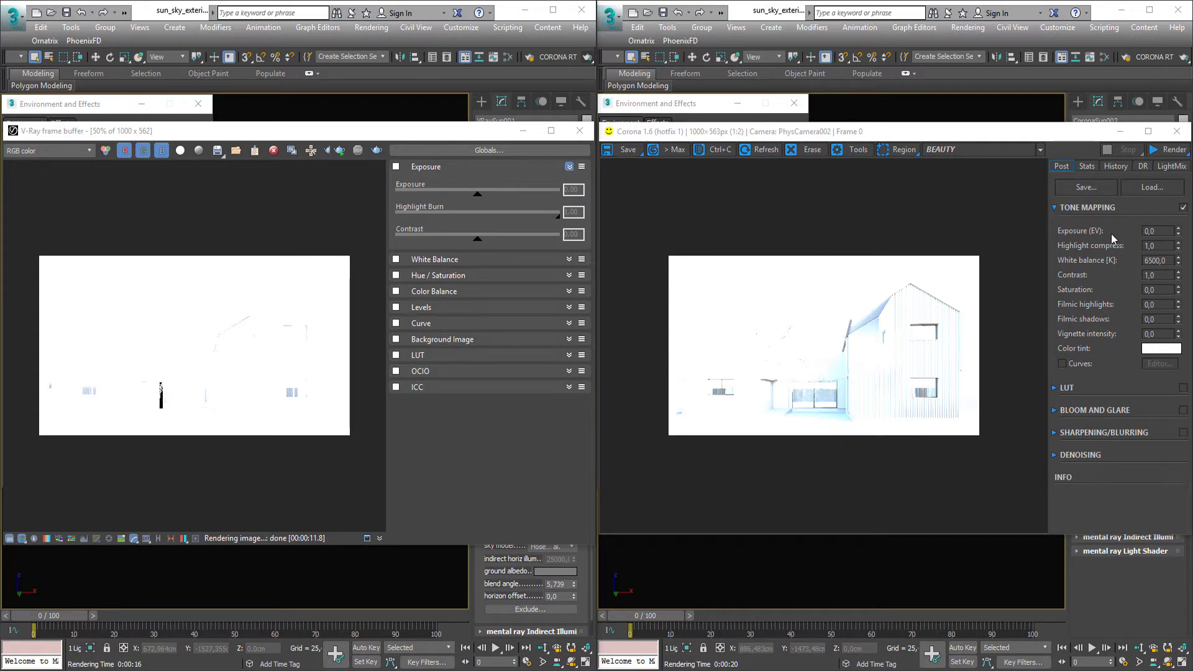
# - Lower the tone mapping exposure of the Corona render to -4 EV
pyautogui.moveTo(1179, 232); pyautogui.dragTo(1174, 186)
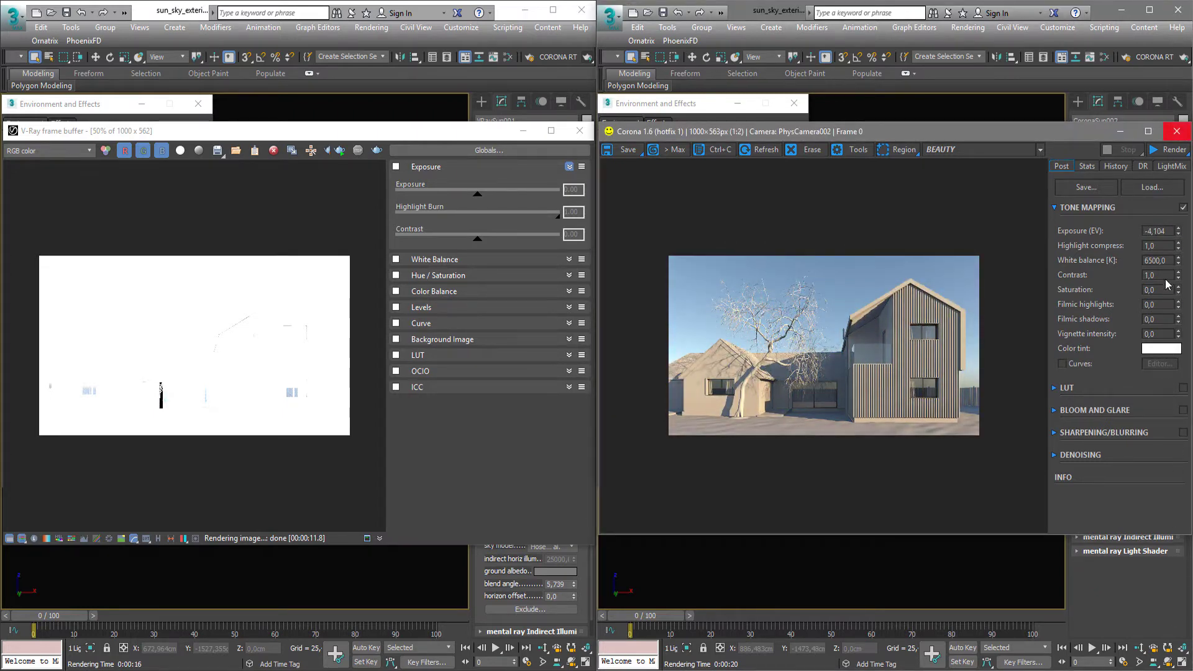
pyautogui.hotkey('ctrl', 'a')
pyautogui.write('-4')
pyautogui.press('Return')
pyautogui.scroll(1, 768, 377)
pyautogui.scroll(-1, 749, 389)
# - Enable exposure correction in the V-Ray frame buffer, set it to -4.25, and compare the tree in both renders
pyautogui.click(398, 168)
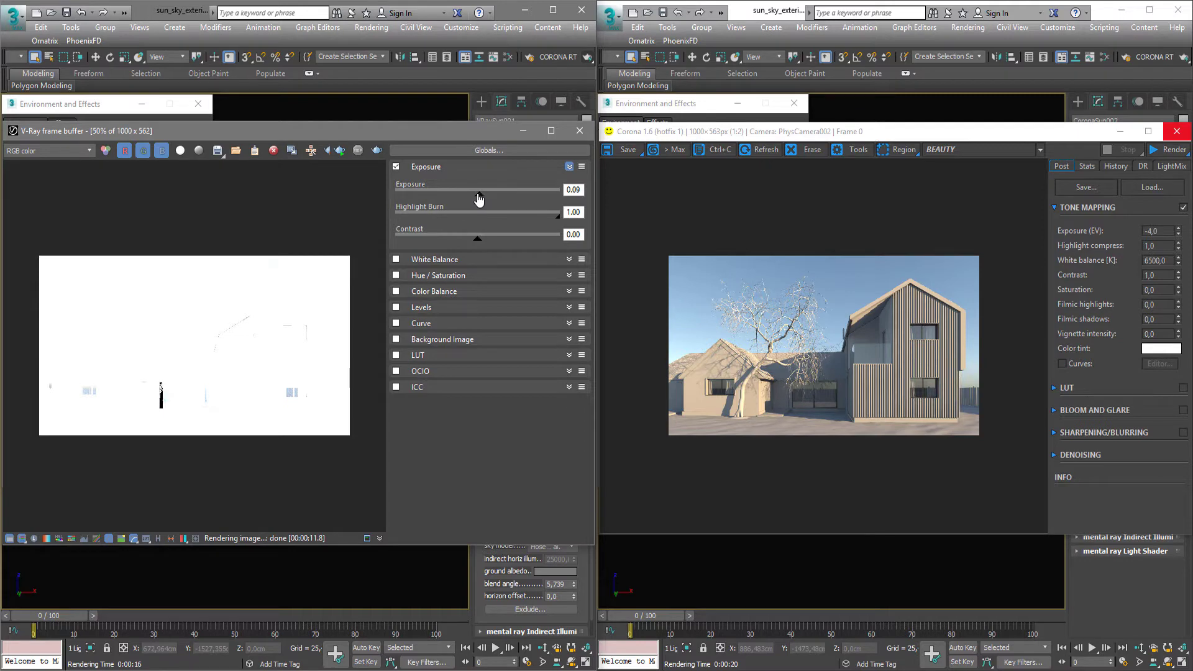
pyautogui.moveTo(477, 195); pyautogui.dragTo(409, 202)
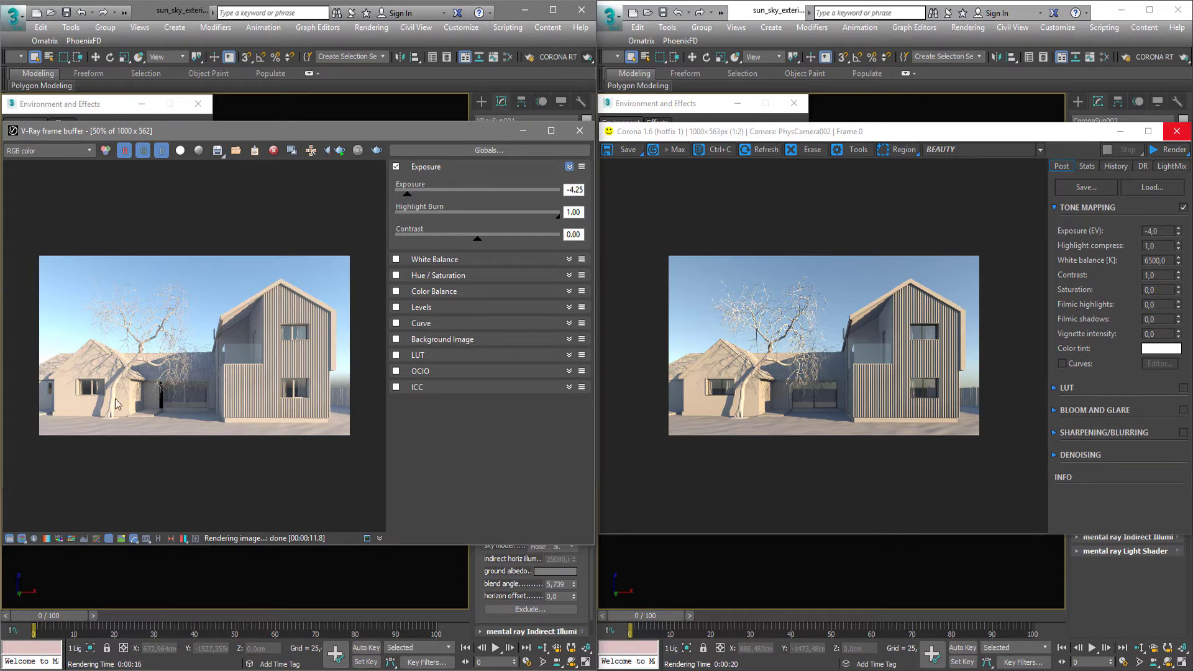
pyautogui.scroll(2, 201, 367)
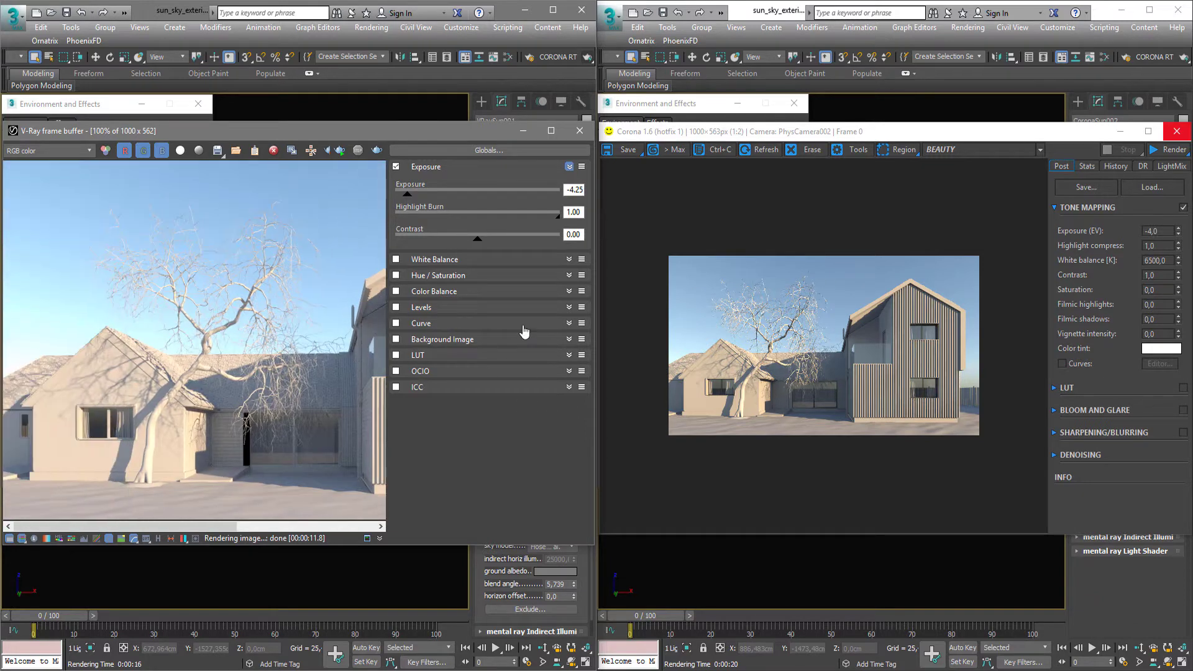
pyautogui.scroll(1, 801, 342)
pyautogui.moveTo(862, 340); pyautogui.dragTo(896, 340)
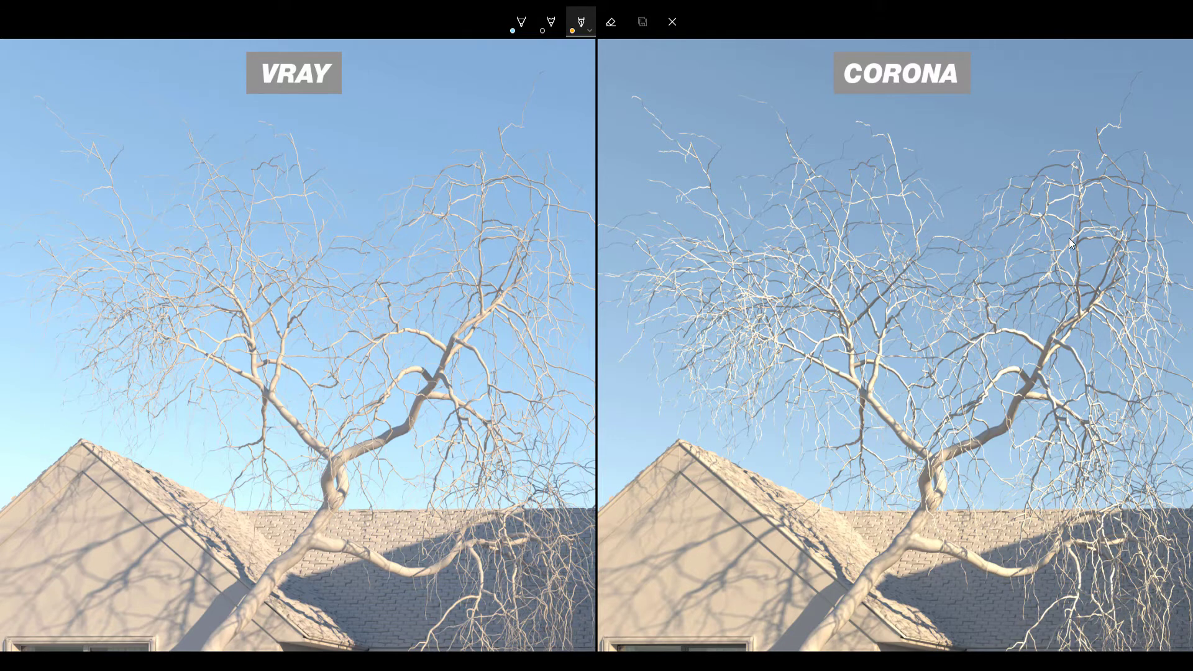
# - Circle the tree's thin outer branches and trace one on the Corona image, and circle the same area on the V-Ray image
pyautogui.moveTo(830, 156); pyautogui.dragTo(762, 79)
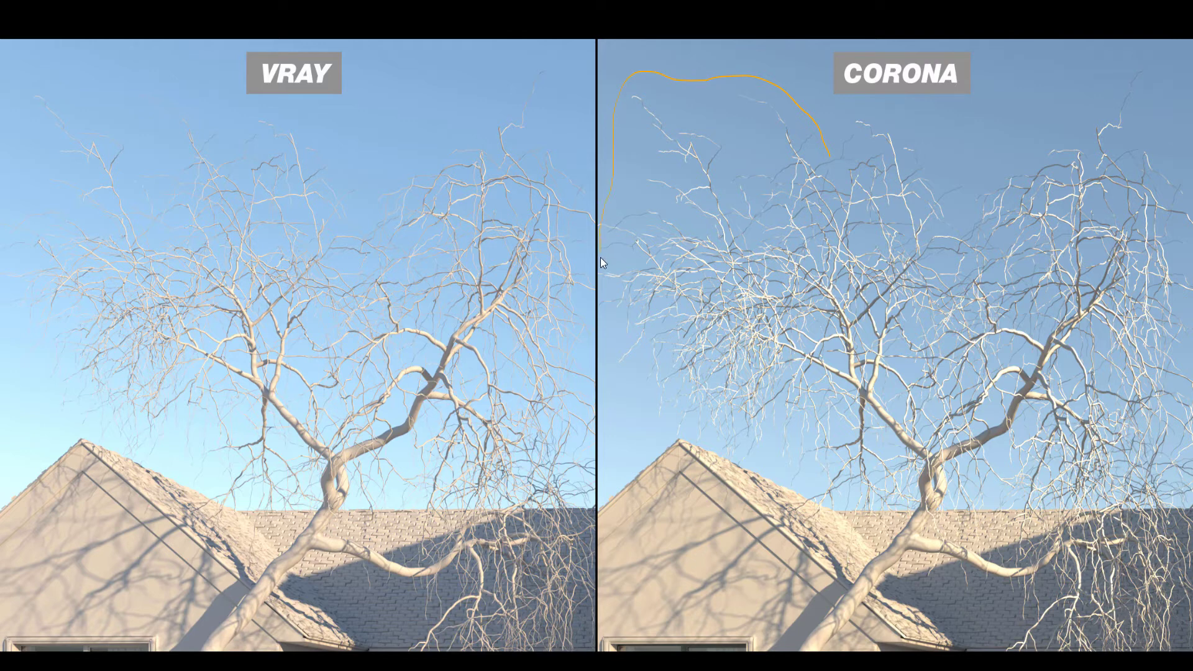
pyautogui.moveTo(600, 257)
pyautogui.mouseDown()
pyautogui.moveTo(732, 352)
pyautogui.moveTo(802, 264)
pyautogui.mouseUp()
pyautogui.moveTo(635, 92); pyautogui.dragTo(673, 135)
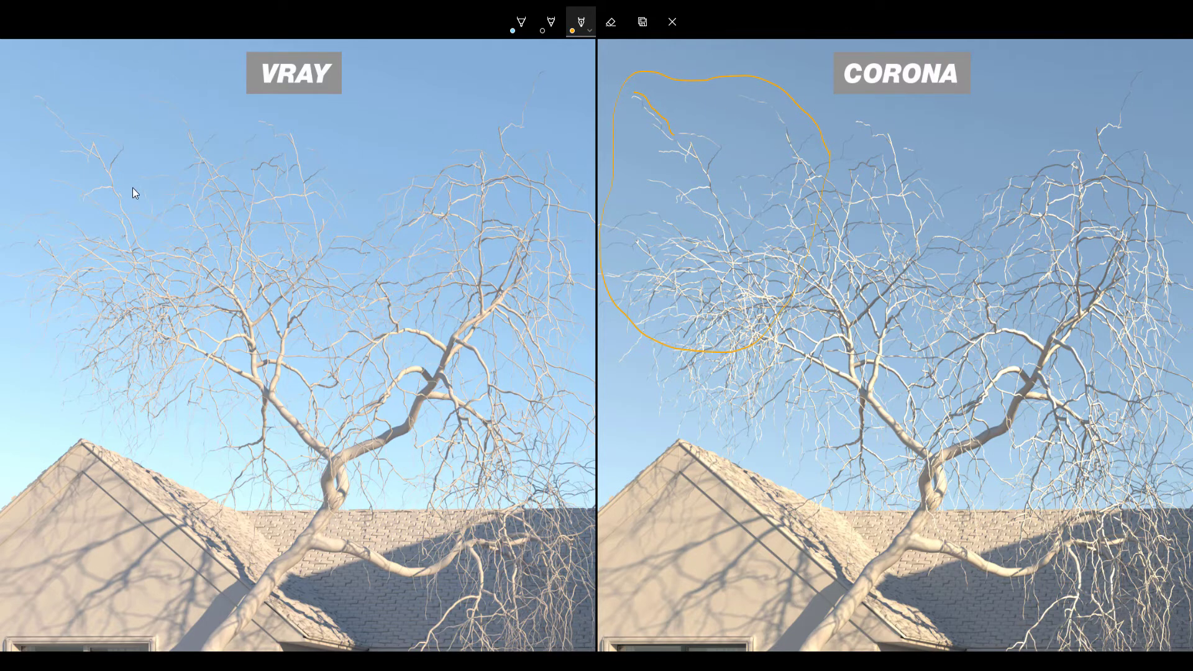
pyautogui.moveTo(235, 138)
pyautogui.mouseDown()
pyautogui.moveTo(207, 94)
pyautogui.moveTo(158, 68)
pyautogui.moveTo(93, 70)
pyautogui.mouseUp()
pyautogui.moveTo(13, 176)
pyautogui.mouseDown()
pyautogui.moveTo(3, 265)
pyautogui.moveTo(15, 328)
pyautogui.moveTo(97, 350)
pyautogui.moveTo(220, 254)
pyautogui.moveTo(236, 138)
pyautogui.mouseUp()
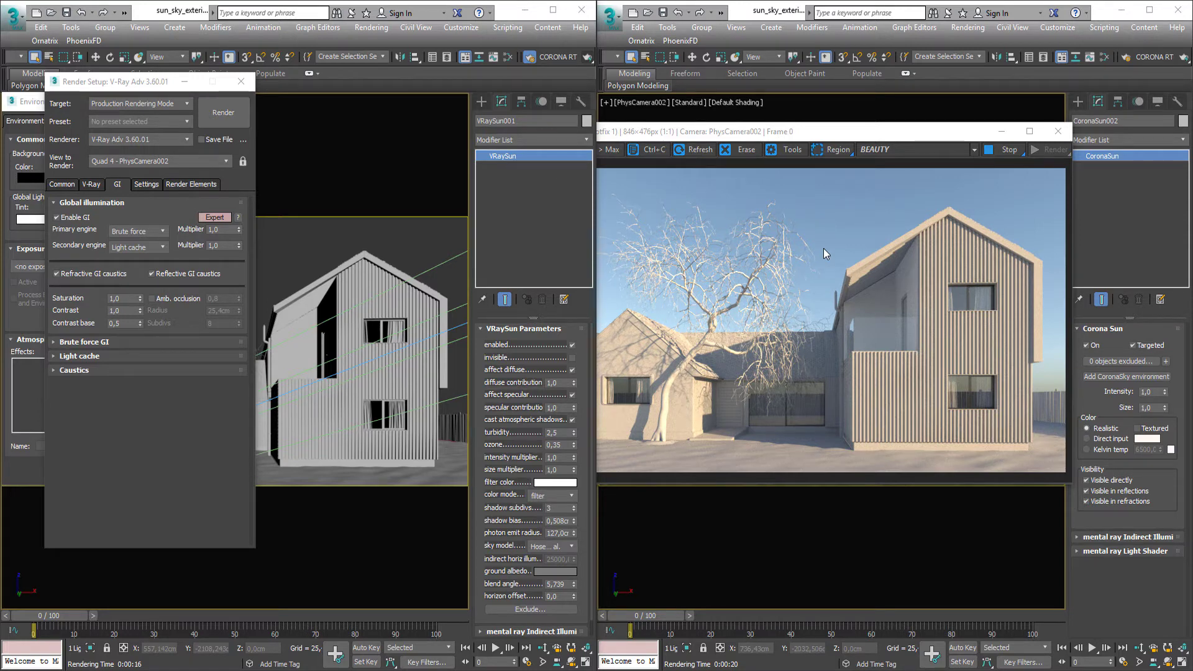
# - Set the CoronaSun's intensity to 2
pyautogui.click(1165, 391)
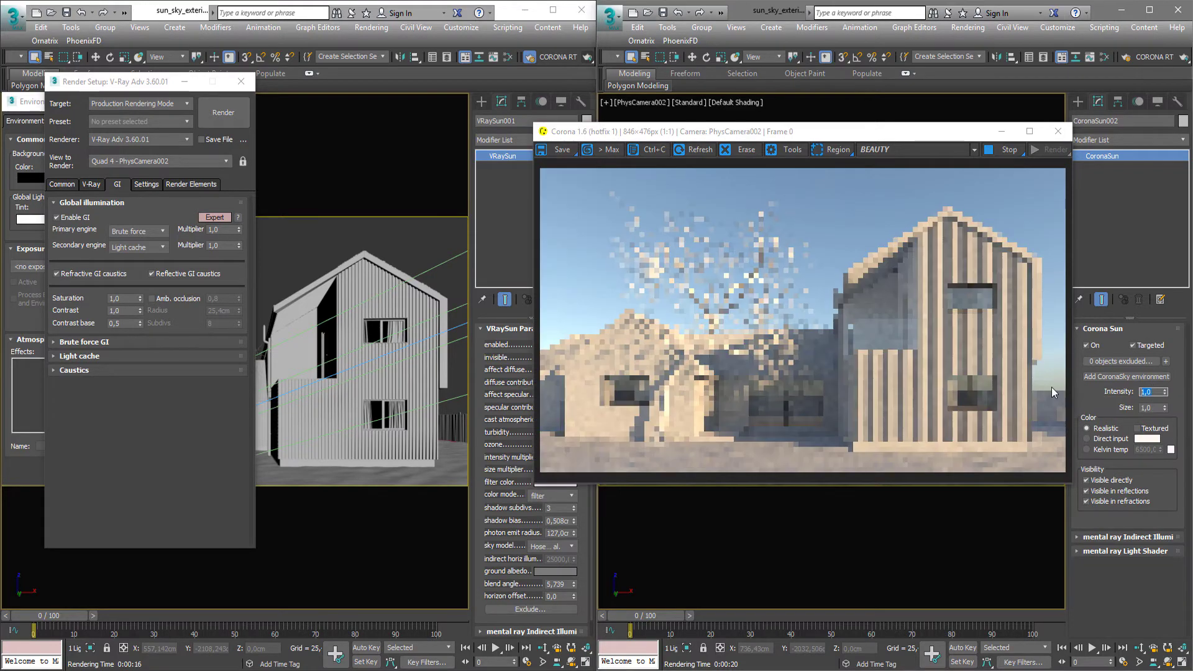
pyautogui.write('2')
pyautogui.press('Return')
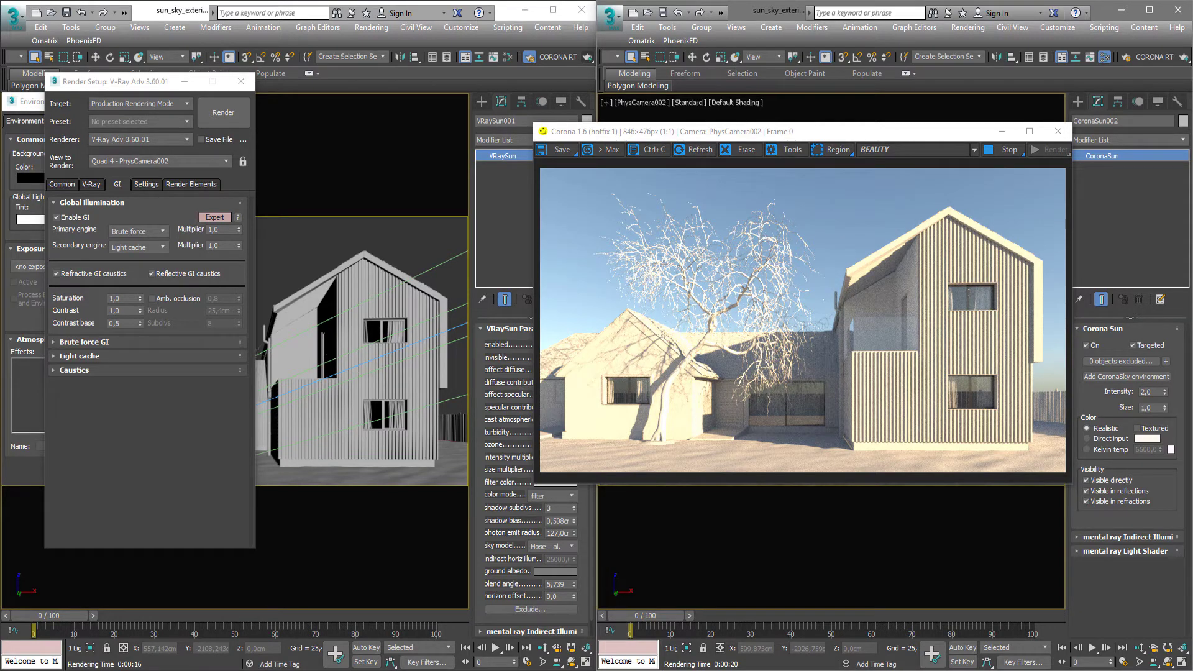
# - Load the CoronaSky environment map into the Slate Material Editor to inspect its sky intensity setting, and close the open windows
pyautogui.click(1104, 57)
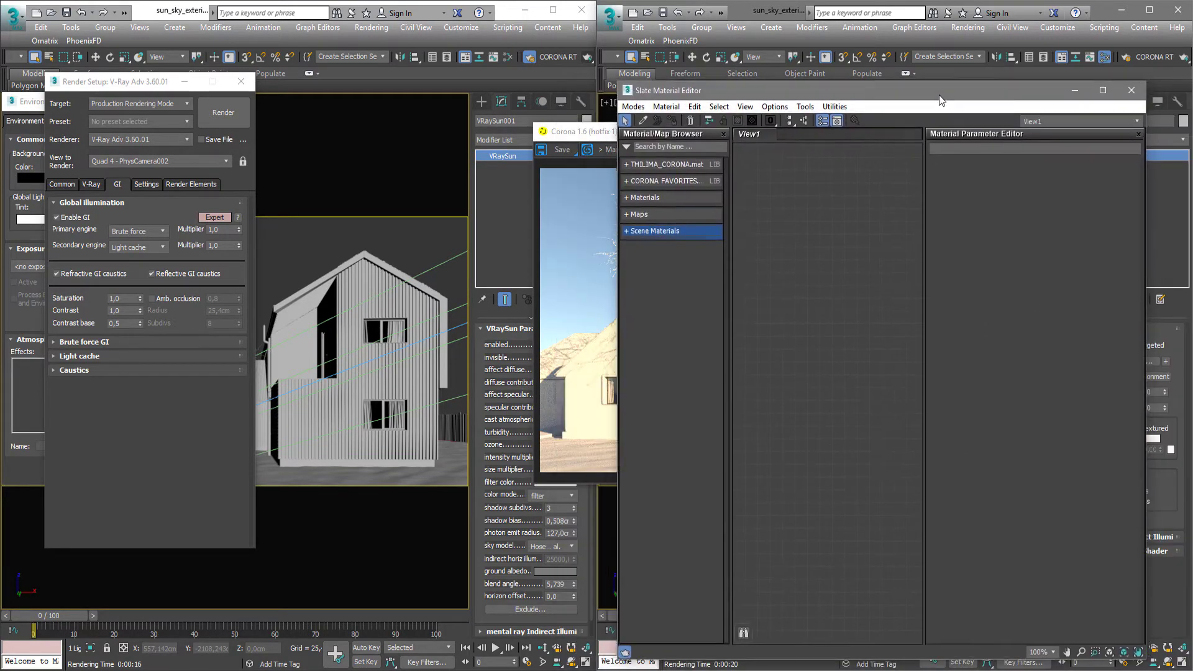
pyautogui.press('8')
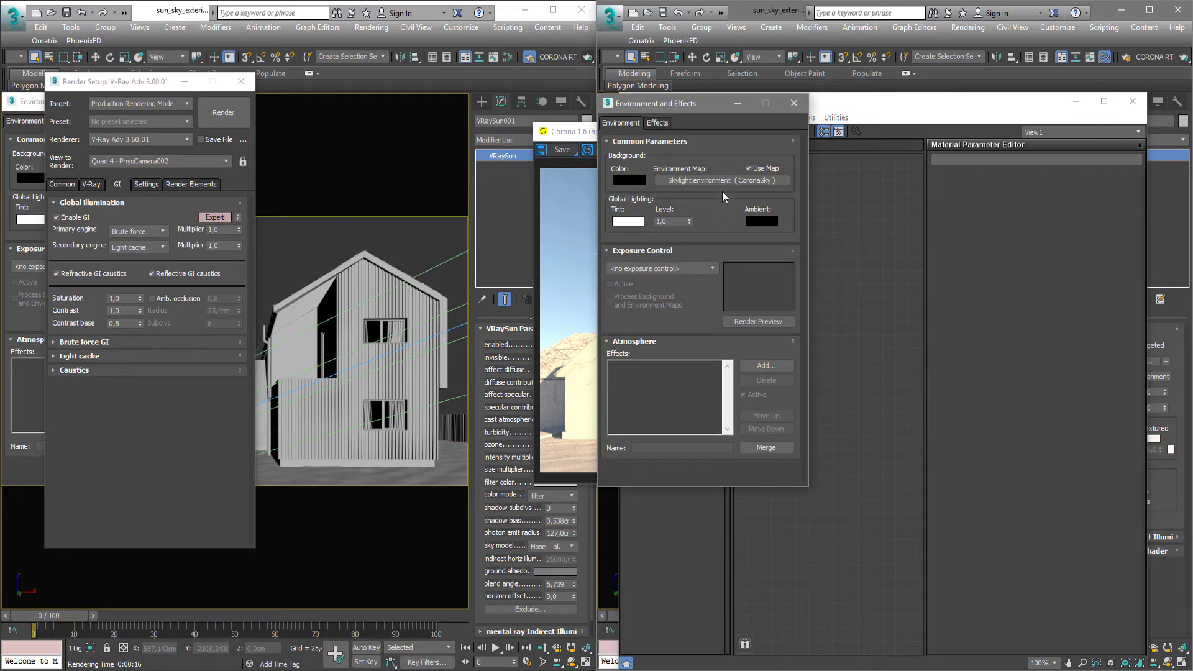
pyautogui.moveTo(723, 192); pyautogui.dragTo(870, 226)
pyautogui.press('Return')
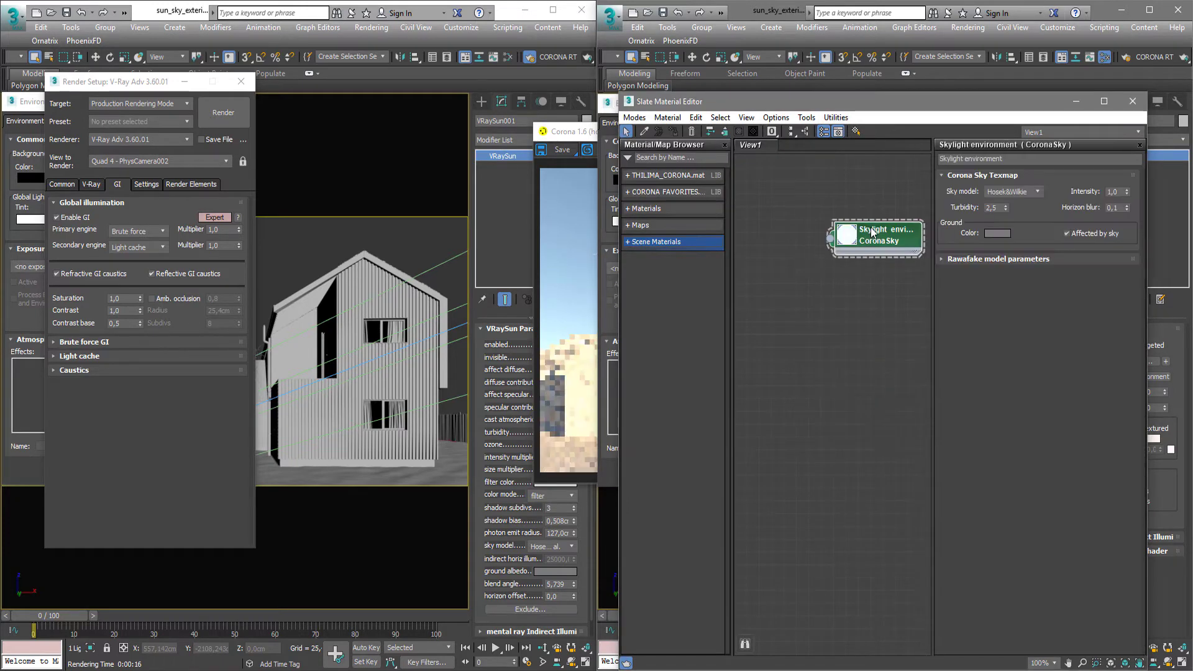
pyautogui.click(1114, 192)
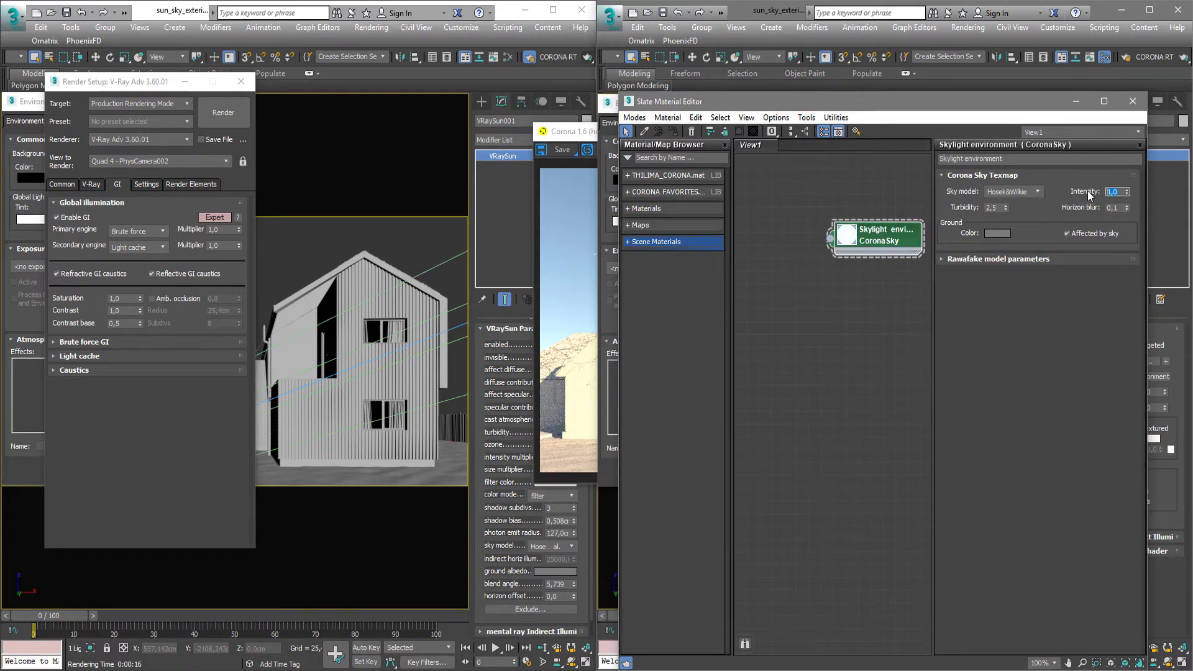
pyautogui.click(1133, 102)
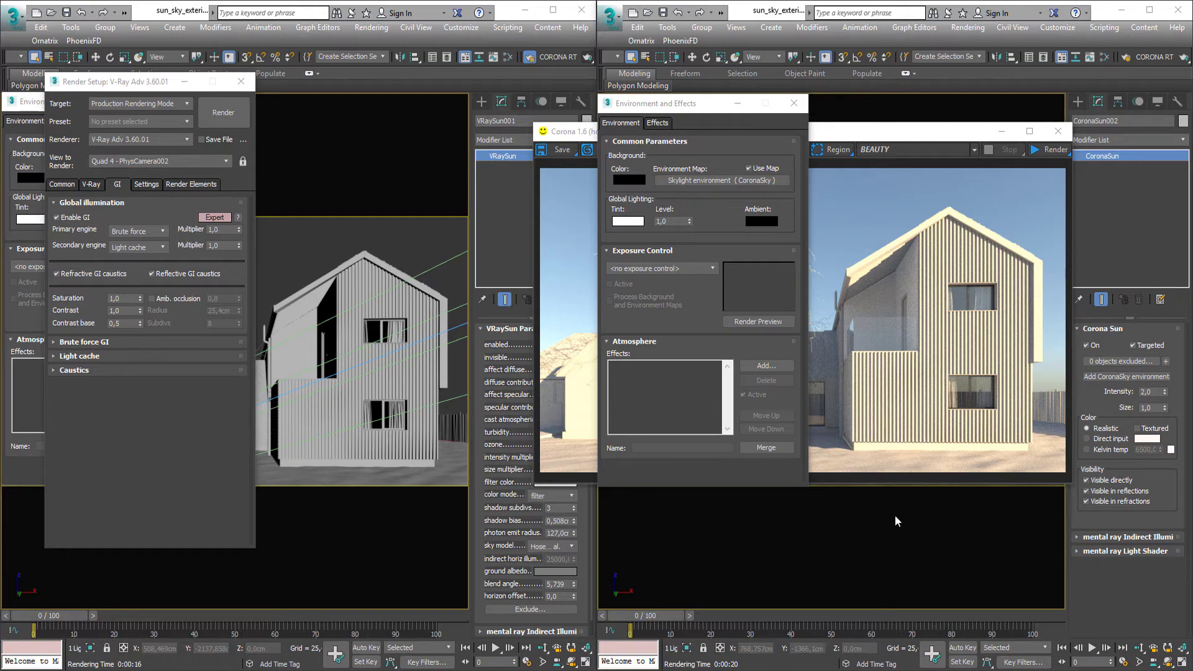
pyautogui.click(1058, 131)
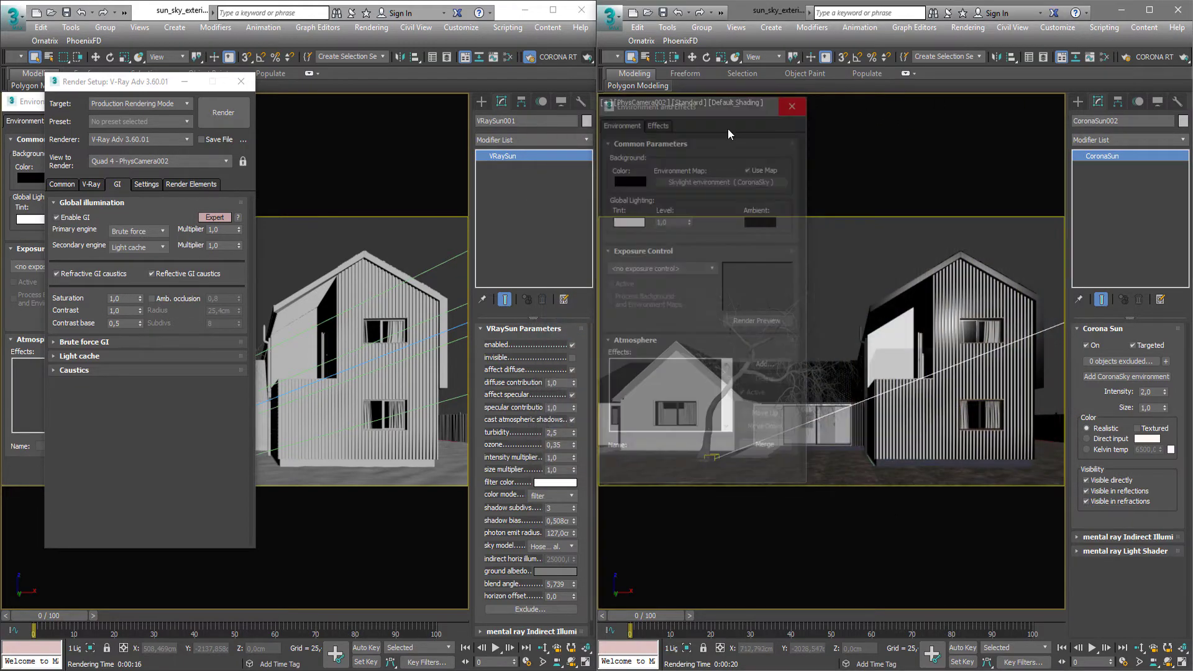
pyautogui.click(795, 103)
# - Open the V-Ray frame buffer and start interactive rendering of the exterior
pyautogui.rightClick(396, 233)
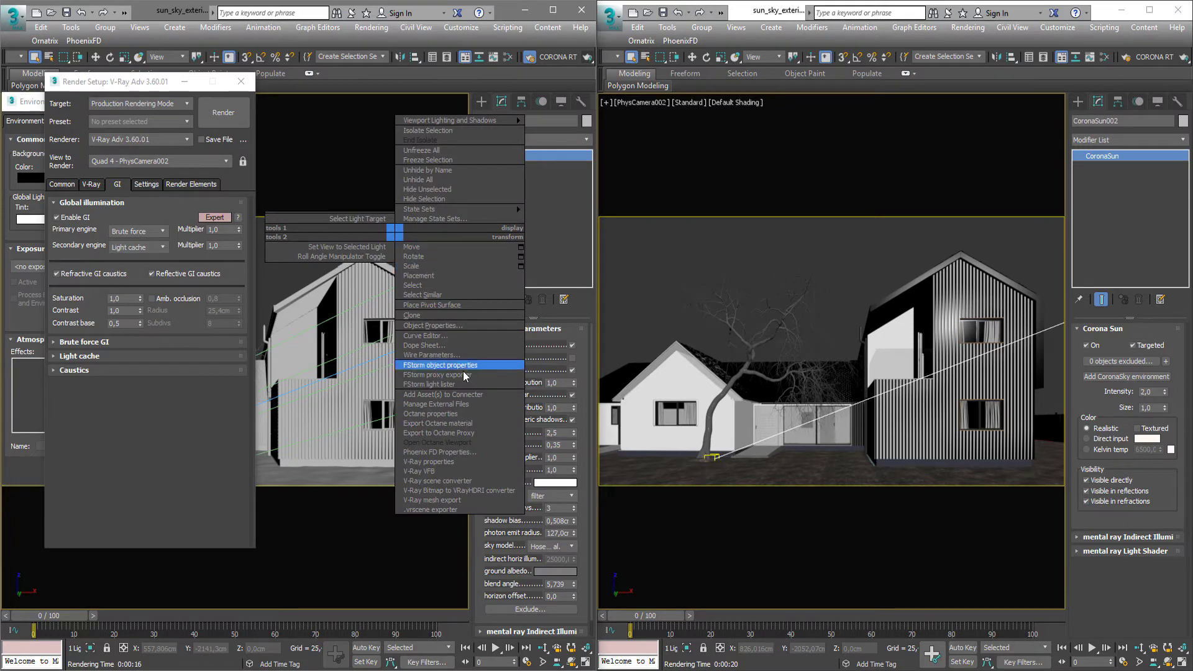
pyautogui.click(435, 472)
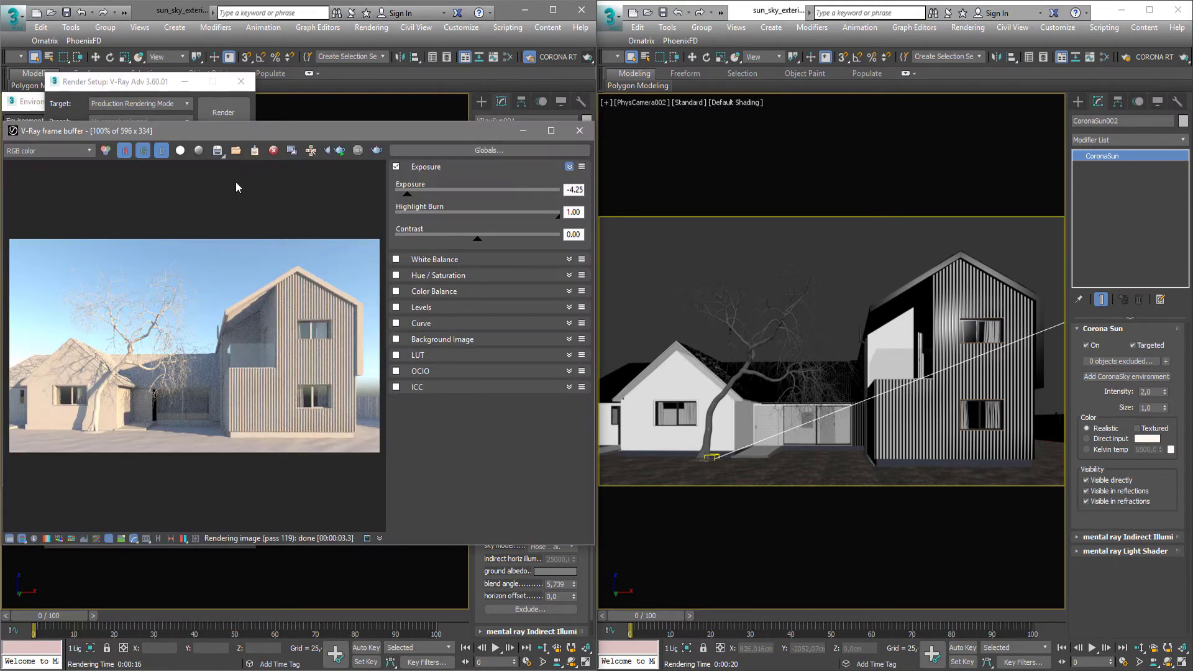
pyautogui.click(340, 153)
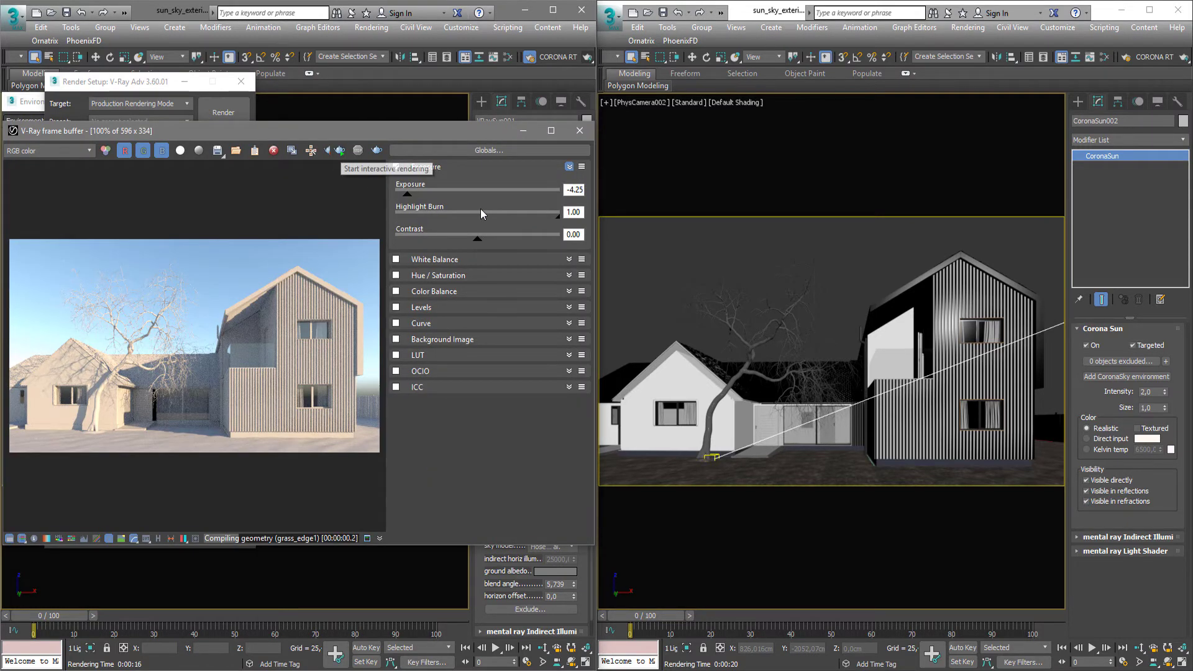
# - Set the VRaySun's intensity multiplier to 2 while the interactive render is running
pyautogui.moveTo(453, 125); pyautogui.dragTo(447, 460)
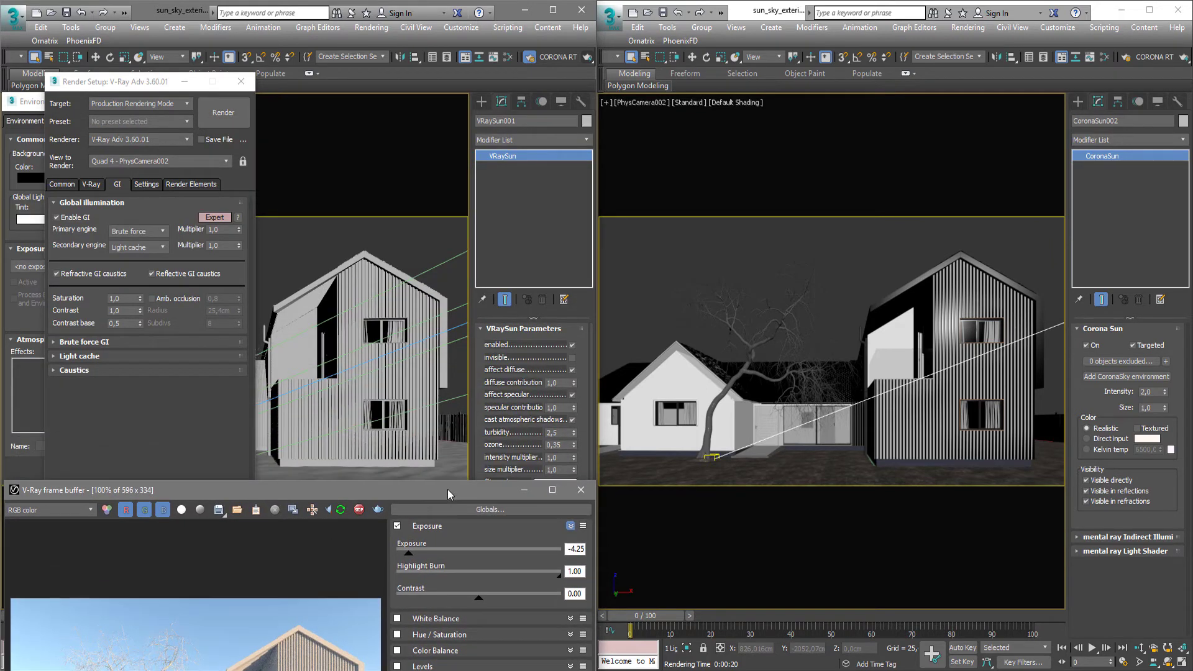
pyautogui.doubleClick(560, 458)
pyautogui.write('2')
pyautogui.press('Return')
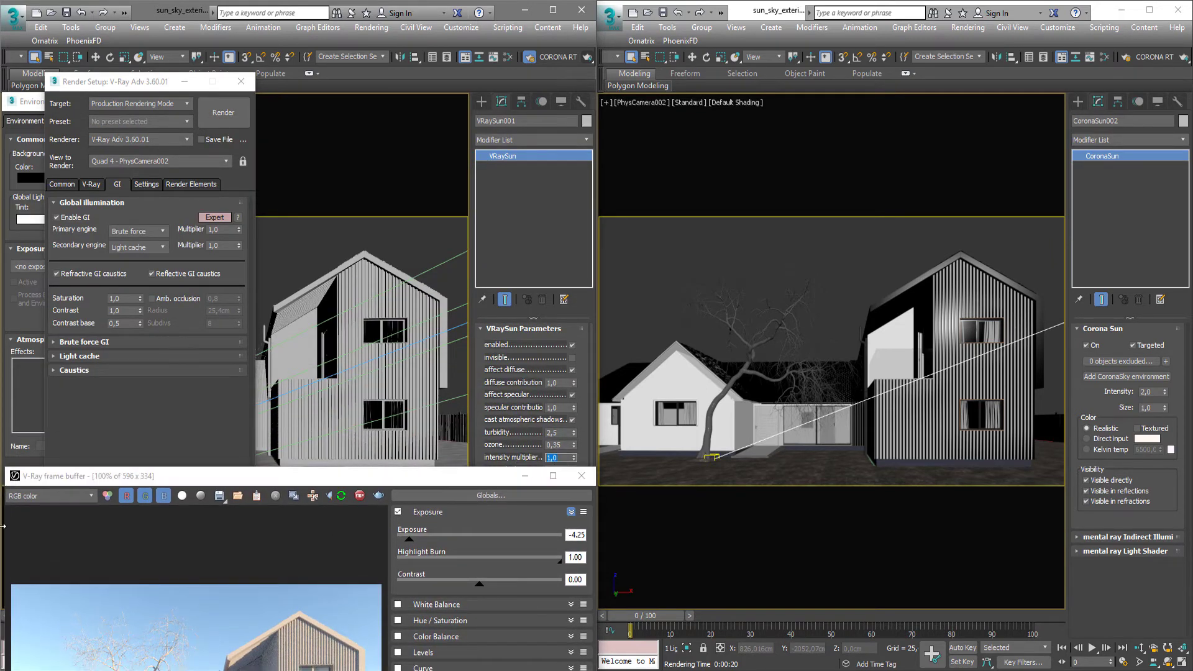
# - Lower the V-Ray frame buffer's exposure correction to -4.66 and close the frame buffer
pyautogui.moveTo(396, 478); pyautogui.dragTo(407, 187)
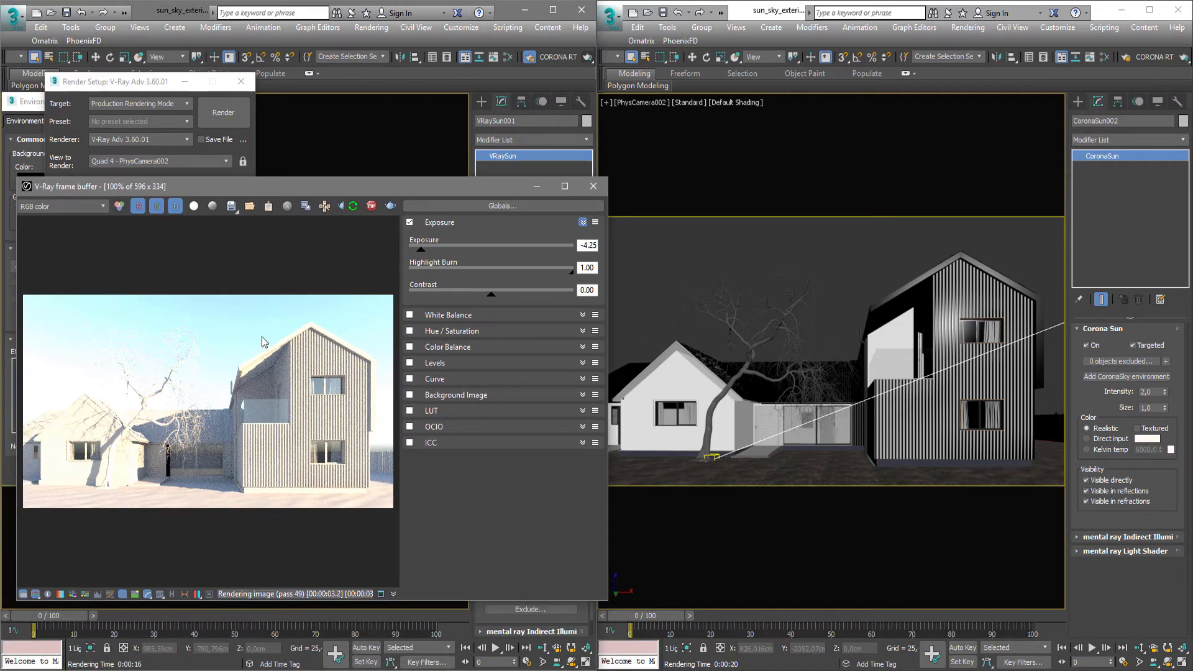
pyautogui.moveTo(414, 255)
pyautogui.mouseDown()
pyautogui.moveTo(425, 255)
pyautogui.moveTo(414, 256)
pyautogui.mouseUp()
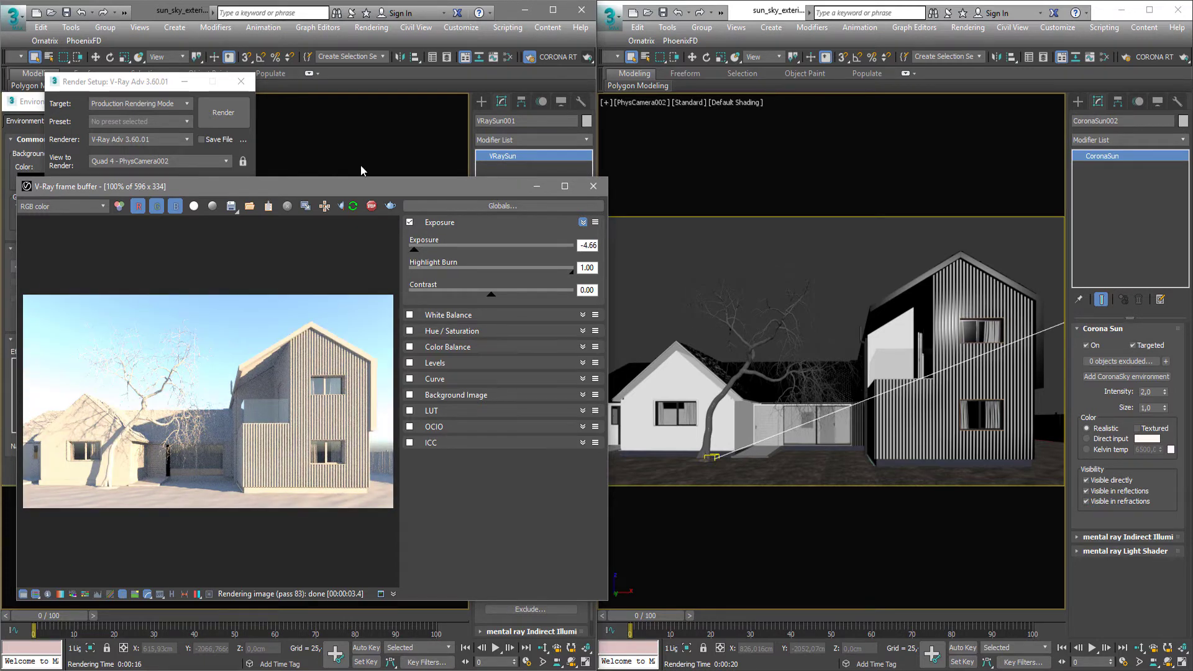
pyautogui.click(593, 186)
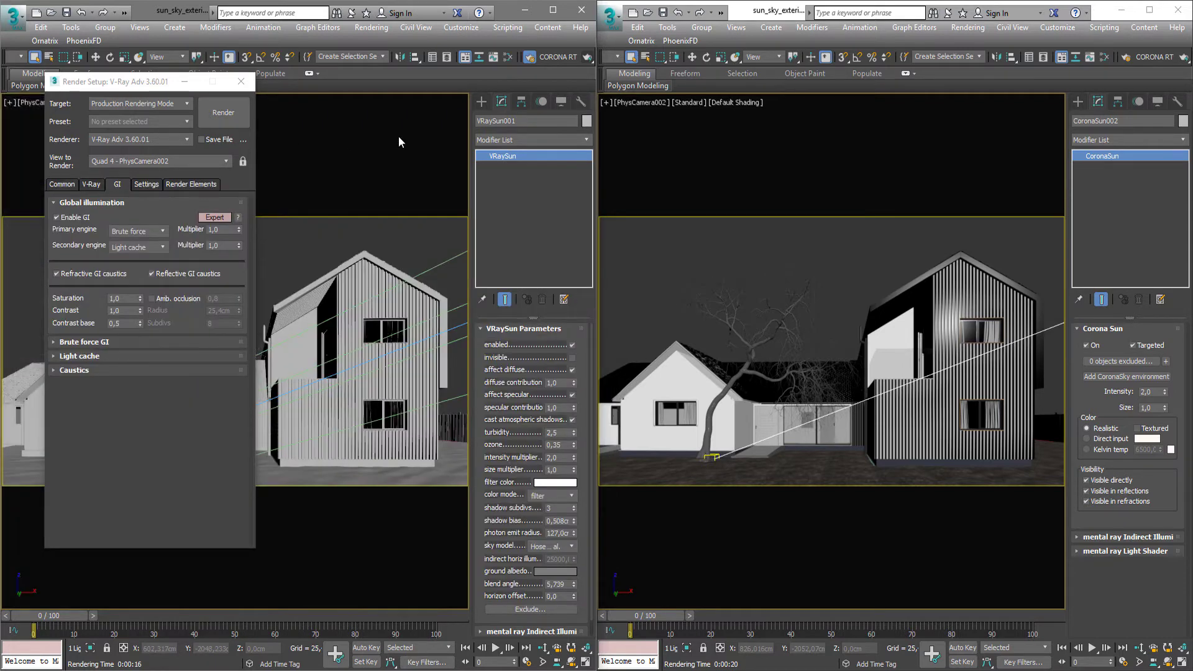
# - Place the DefaultVRaySky environment map in the Slate Material Editor as an instance and show its parameters
pyautogui.press('8')
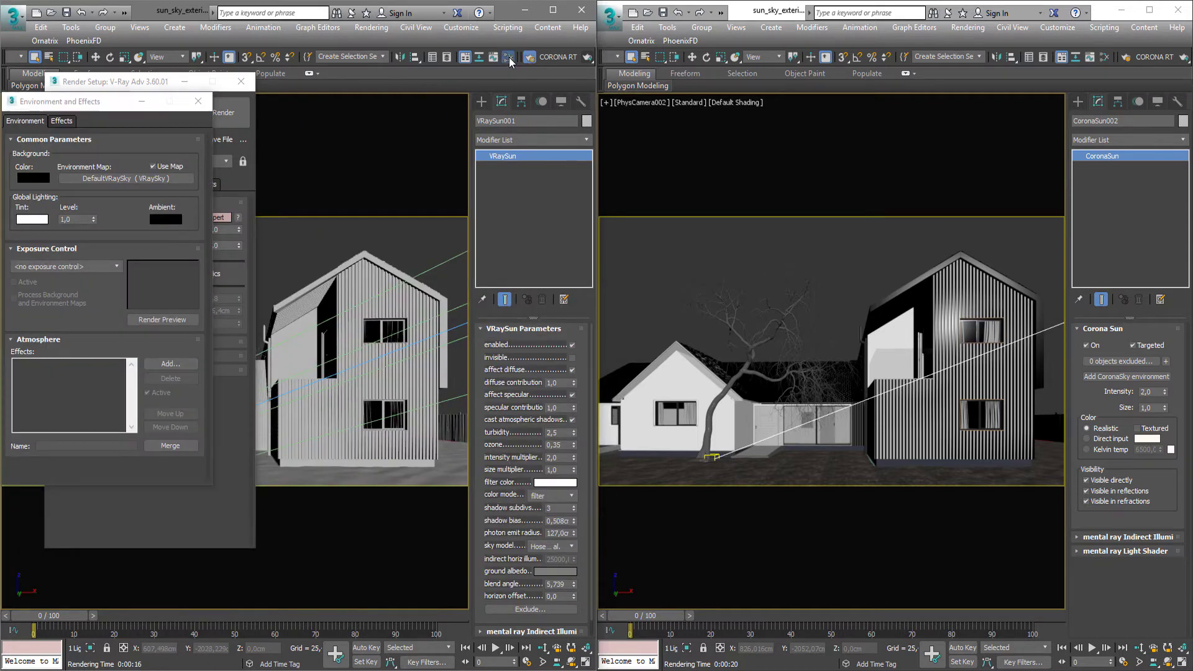
pyautogui.click(508, 57)
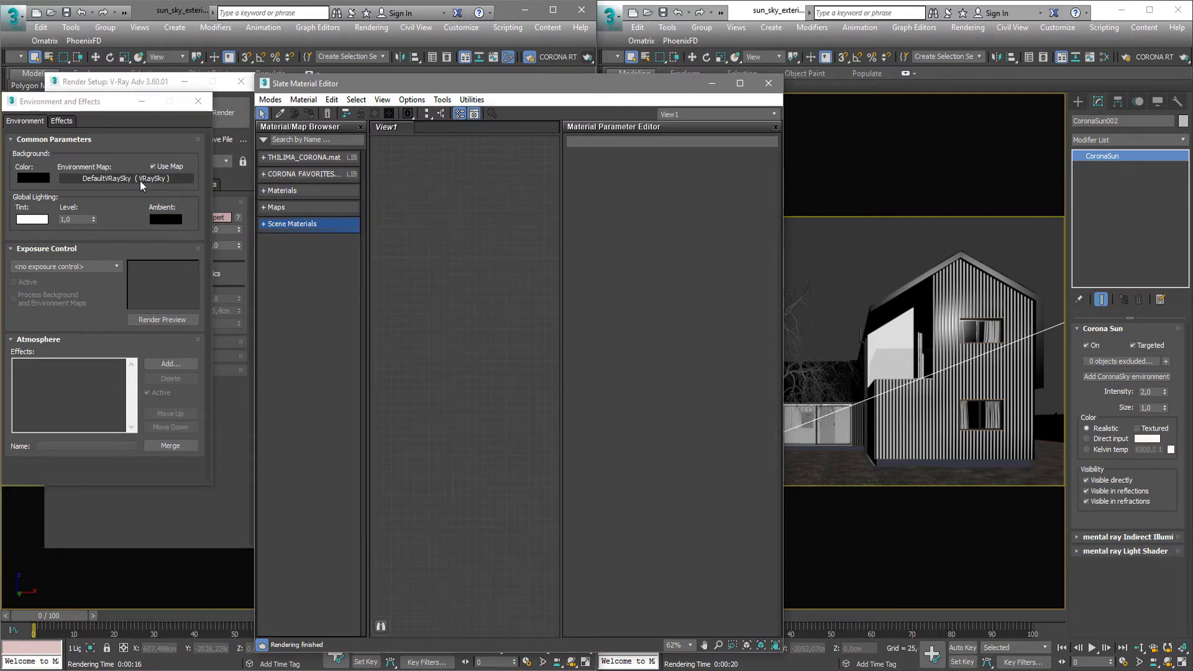
pyautogui.moveTo(140, 180); pyautogui.dragTo(408, 248)
pyautogui.press('Return')
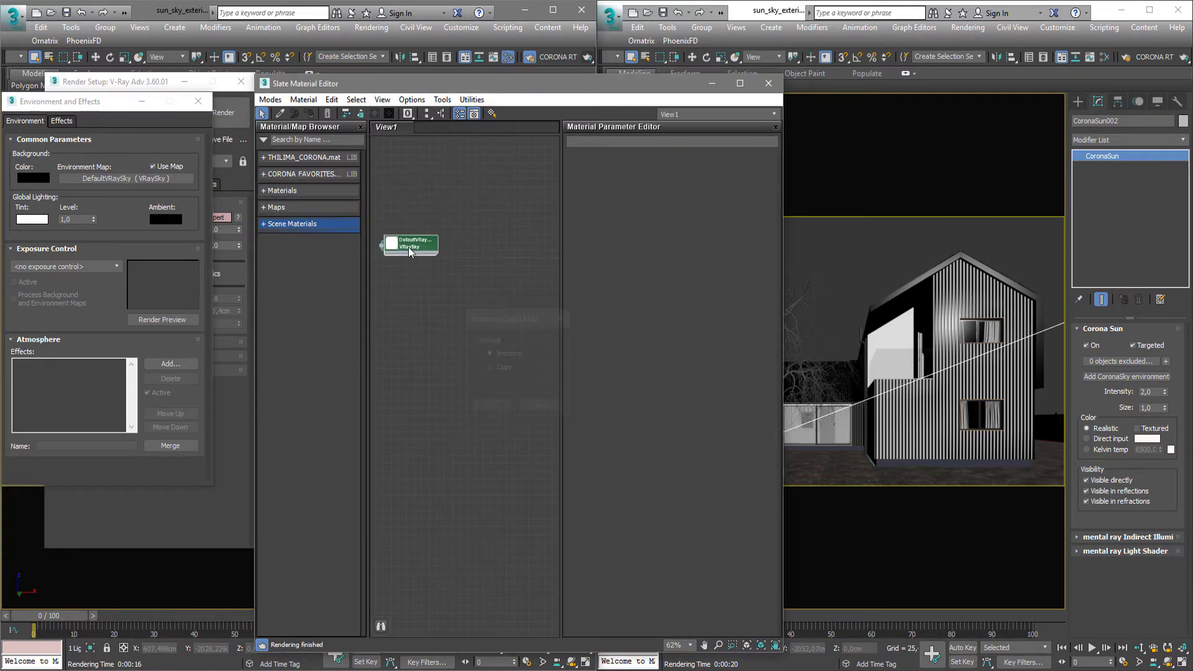
pyautogui.moveTo(740, 72); pyautogui.dragTo(810, 67)
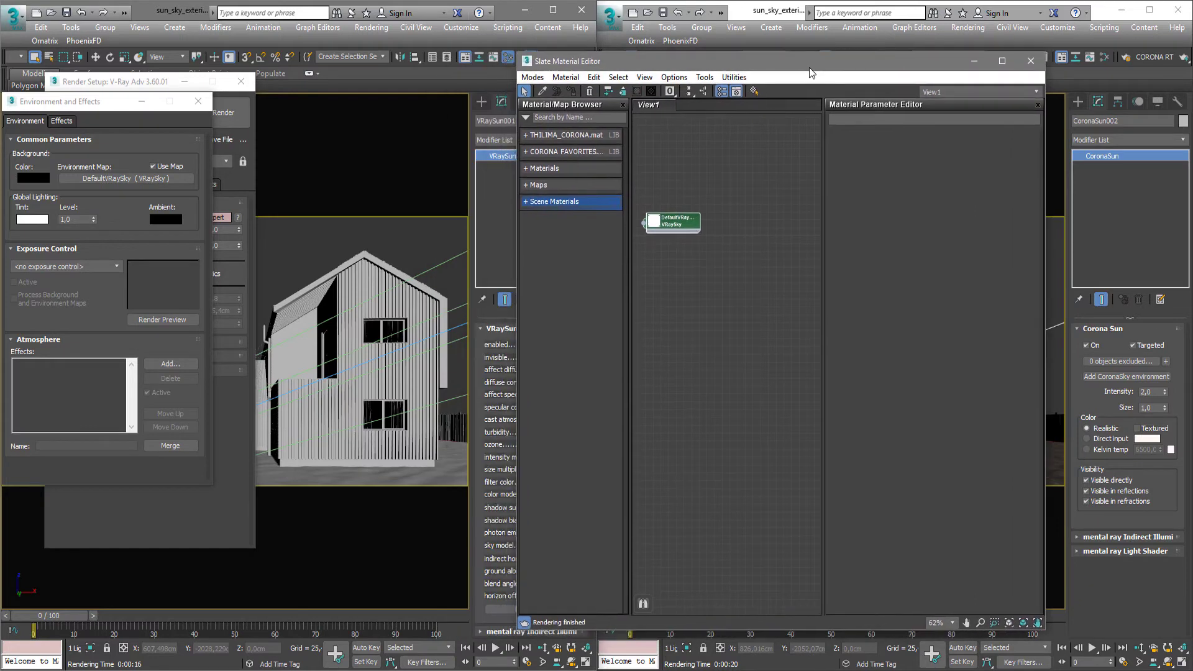
pyautogui.doubleClick(683, 226)
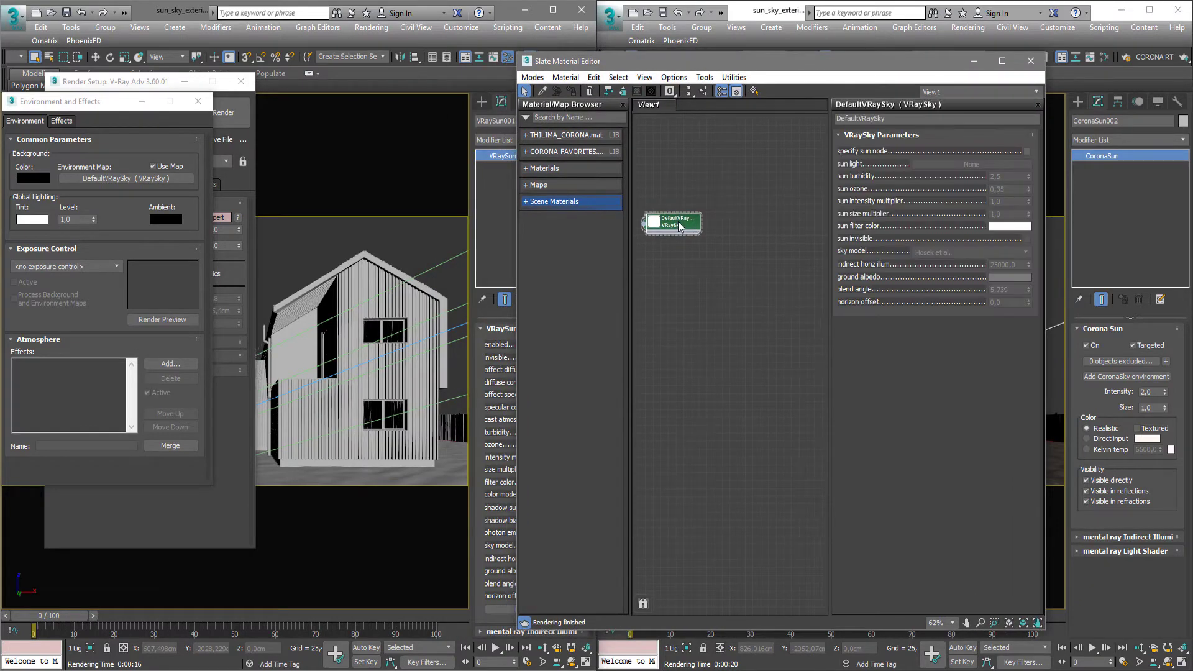
# - Enable specify sun node on the VRaySky map, assign VRaySun001 as its sun light, and close the material editor
pyautogui.click(1028, 151)
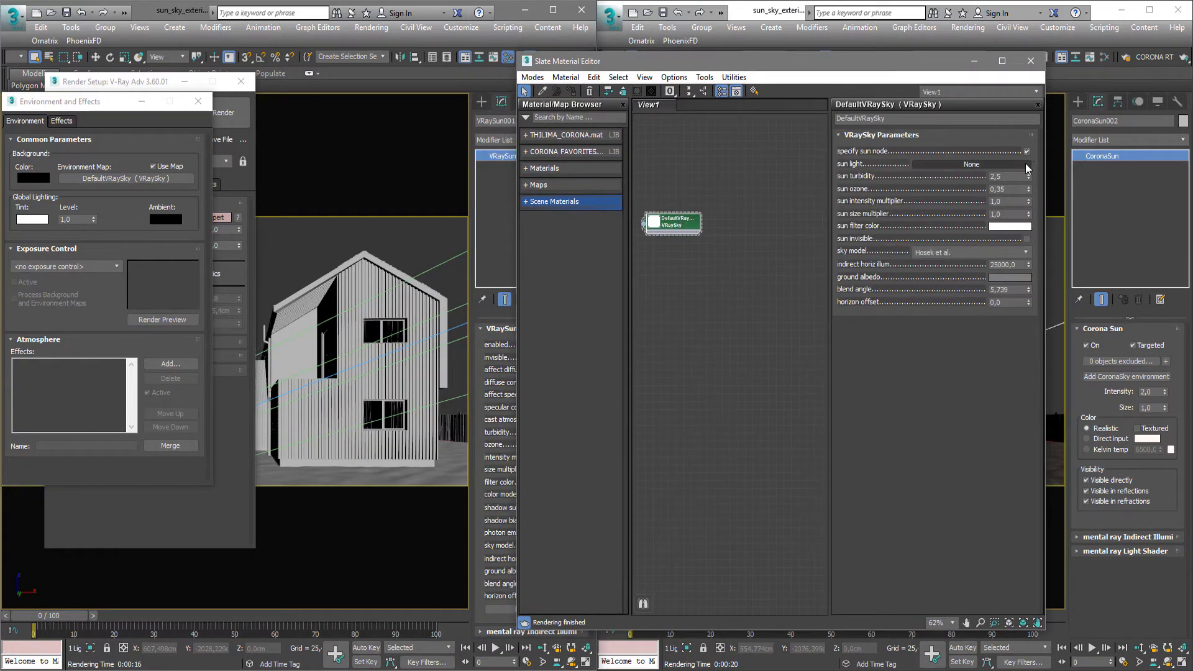
pyautogui.click(962, 164)
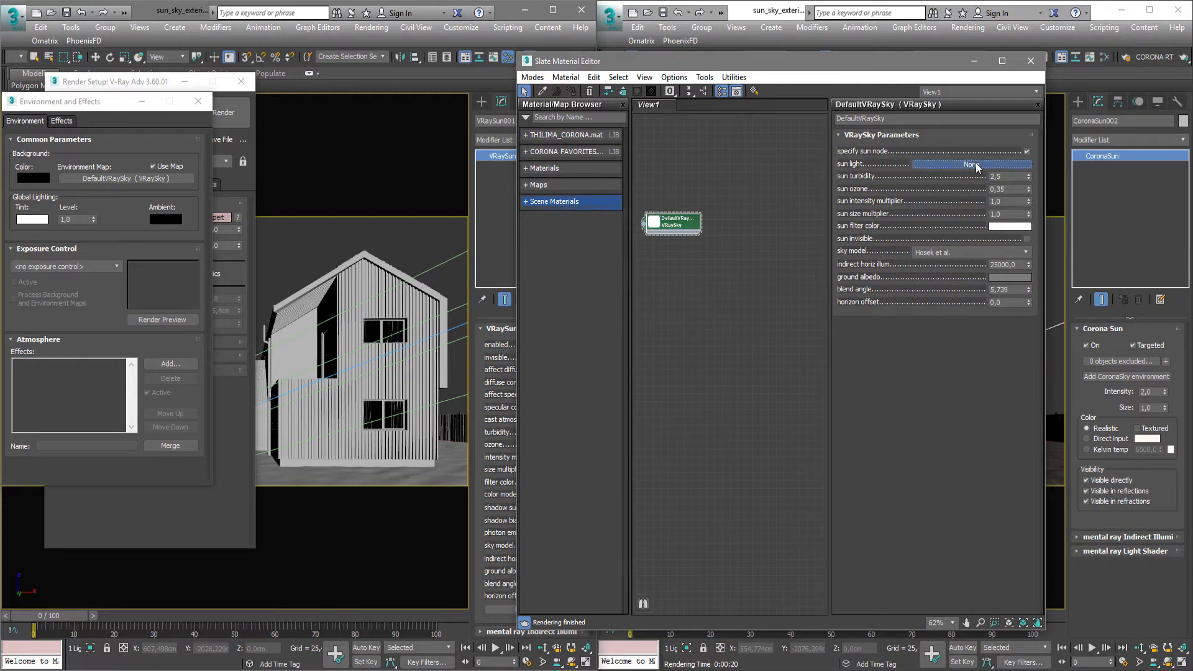
pyautogui.click(461, 324)
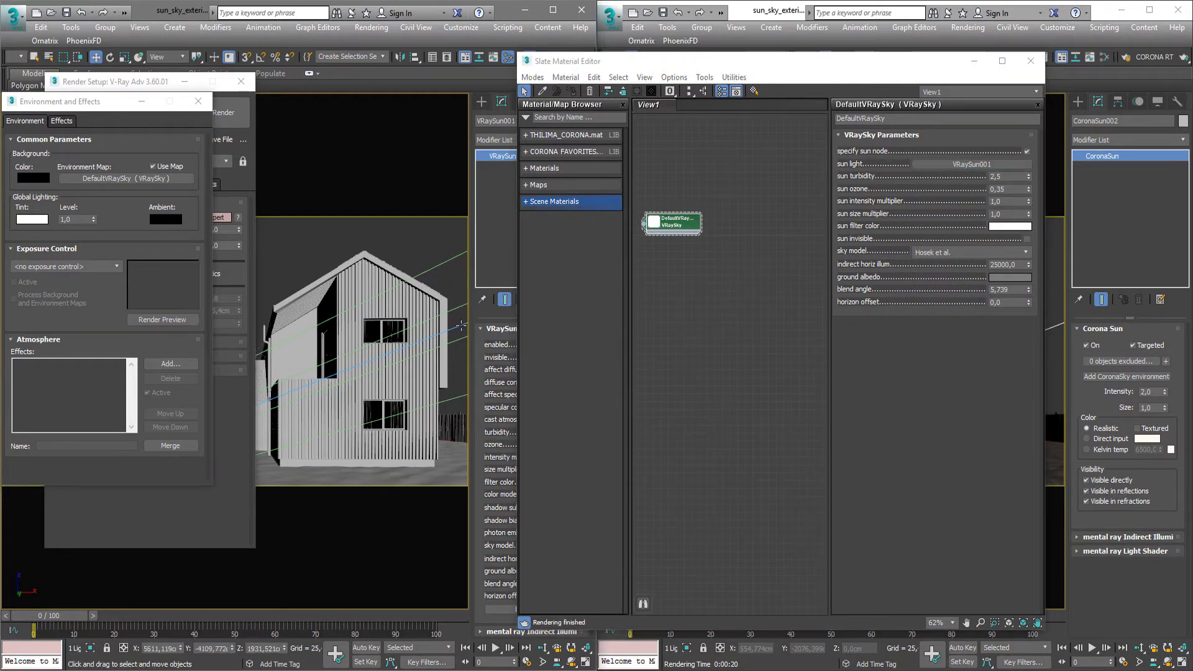
pyautogui.click(461, 289)
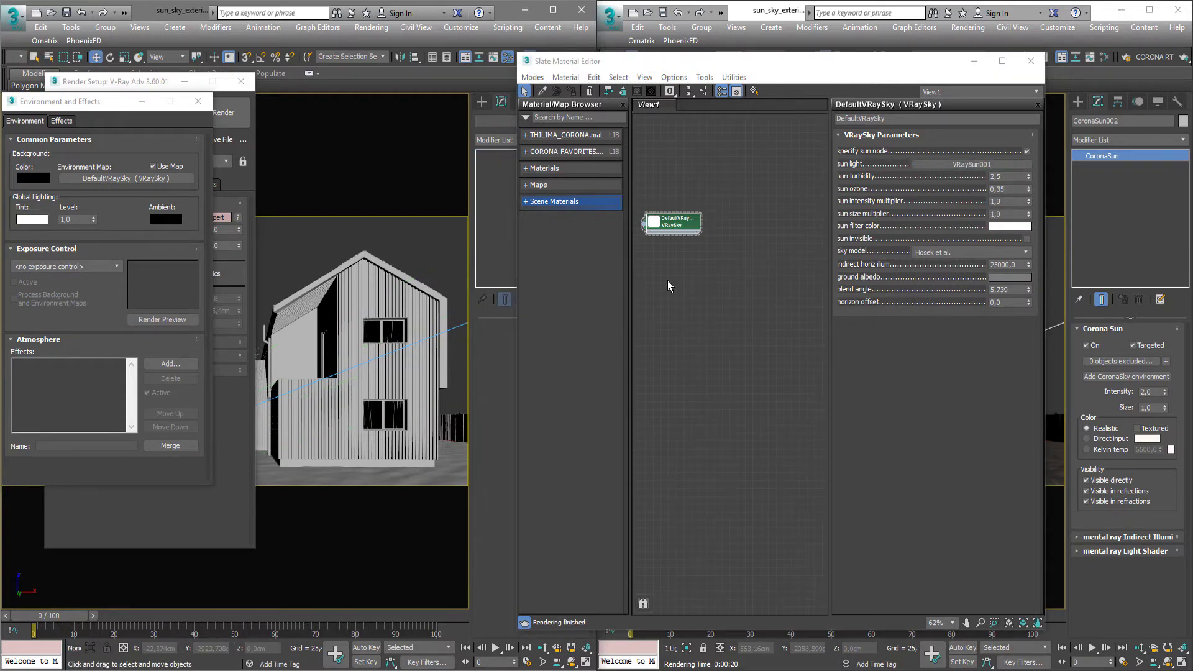
pyautogui.click(393, 352)
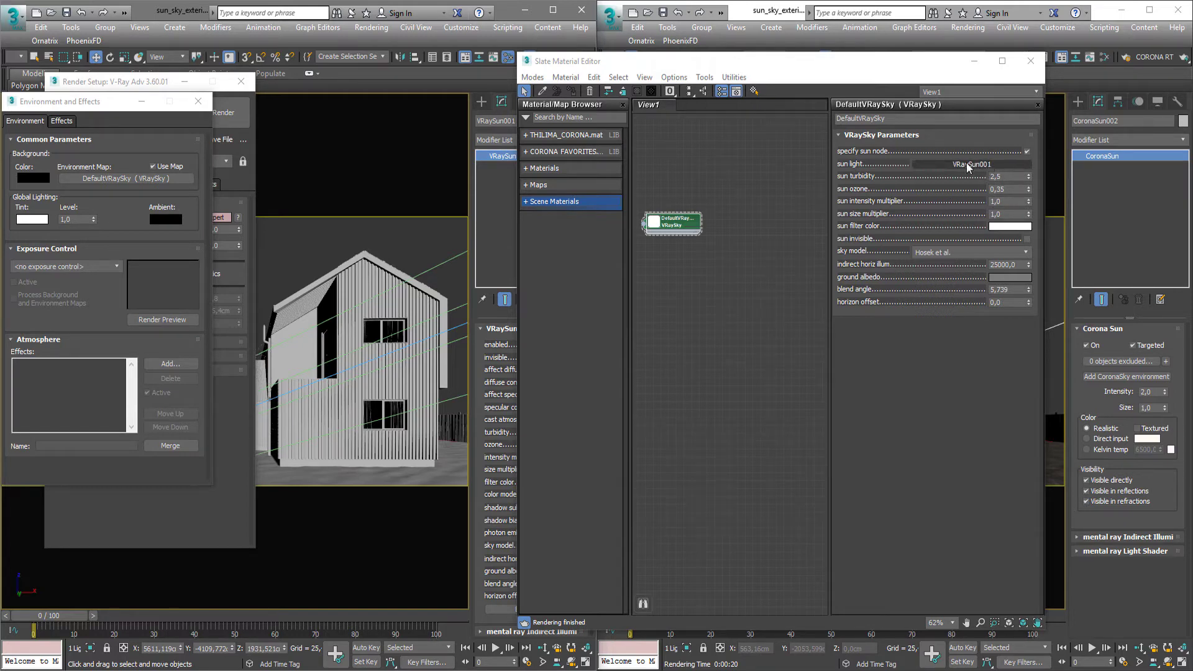
pyautogui.click(1032, 61)
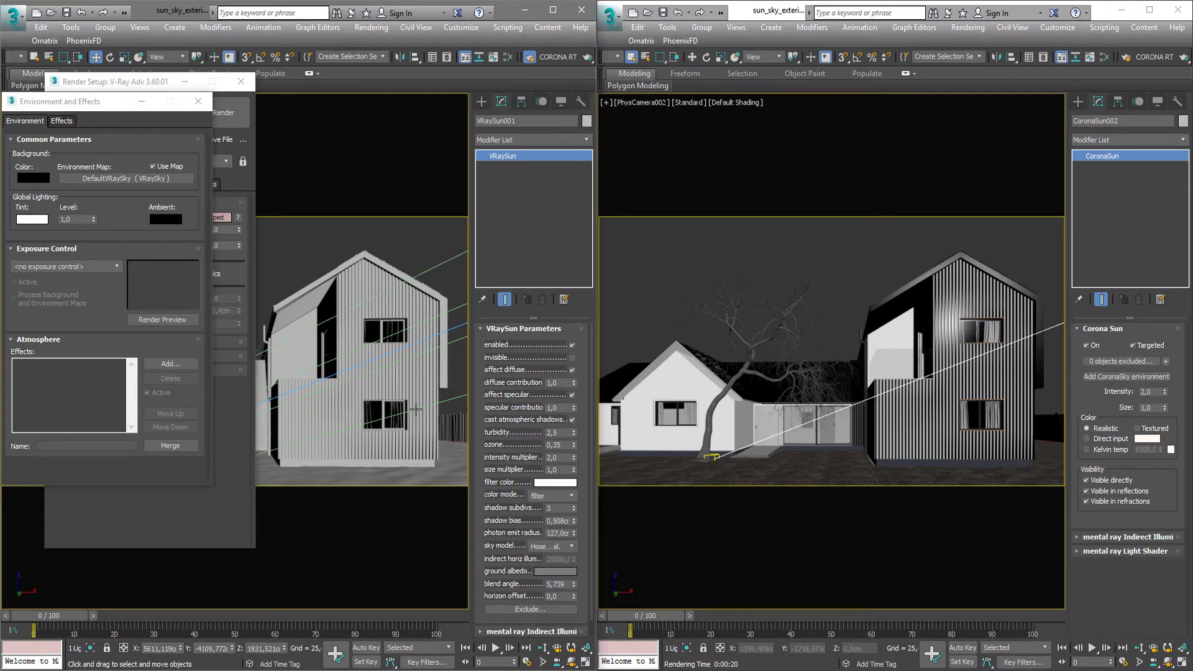
# - Reopen the V-Ray frame buffer and start a new render of the exterior with the linked sky
pyautogui.rightClick(412, 255)
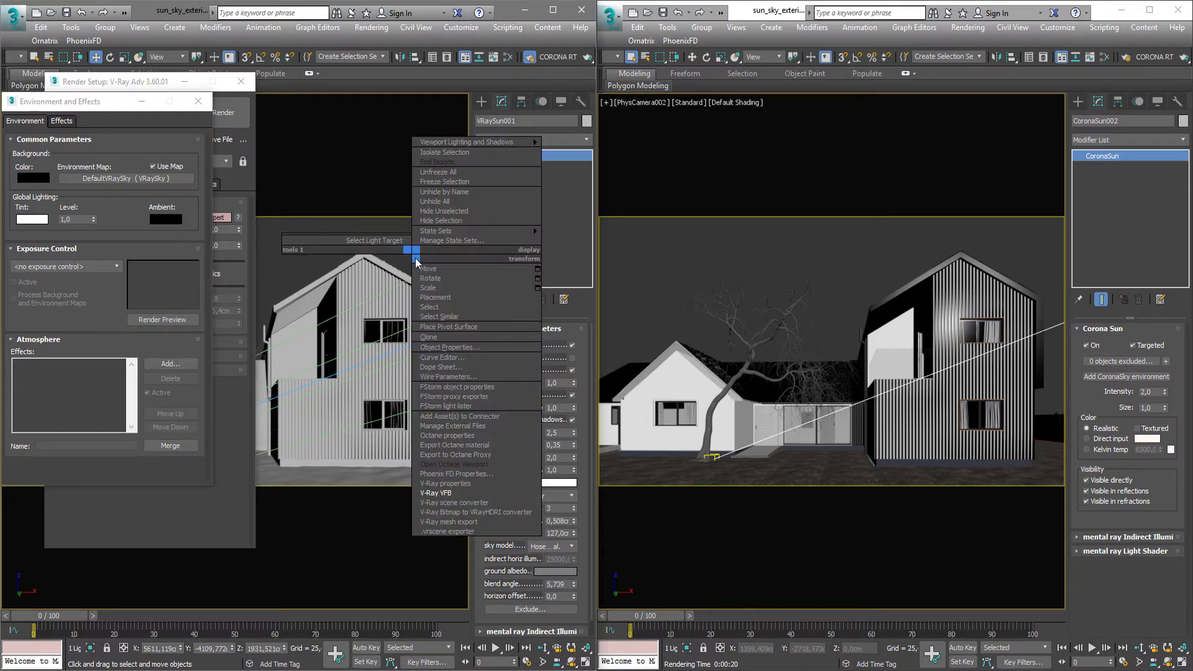
pyautogui.click(448, 494)
pyautogui.click(391, 209)
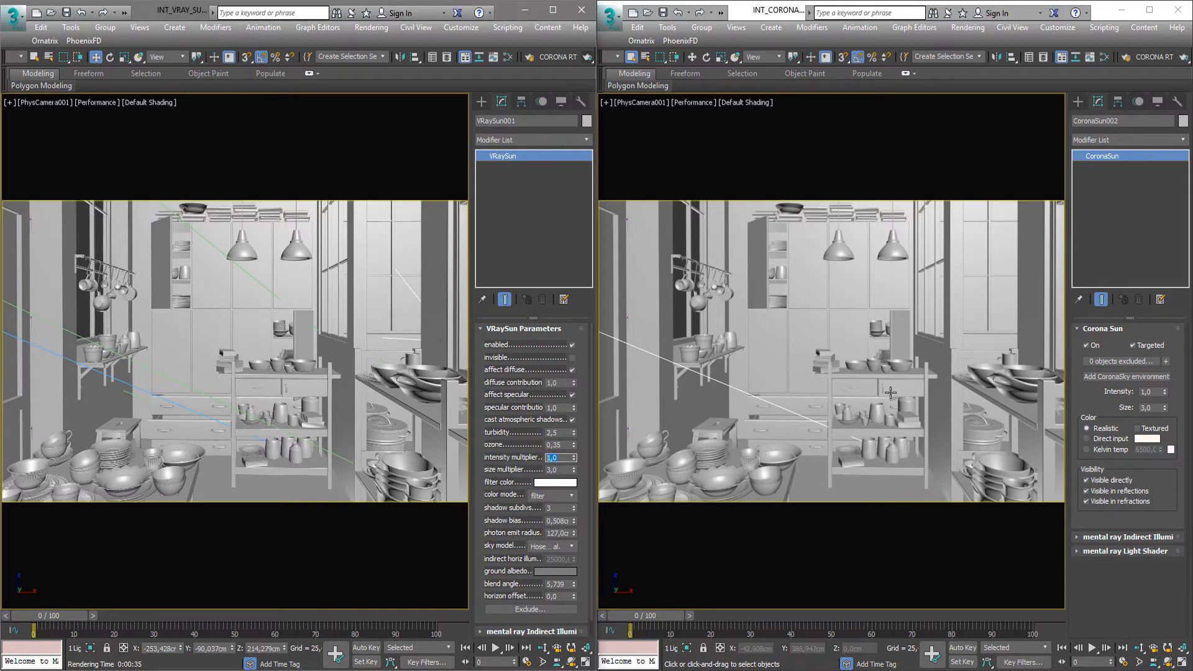
# - Examine the sun size settings of the CoronaSun and VRaySun in the kitchen scenes and compare both interior renders
pyautogui.moveTo(1157, 407); pyautogui.dragTo(1058, 405)
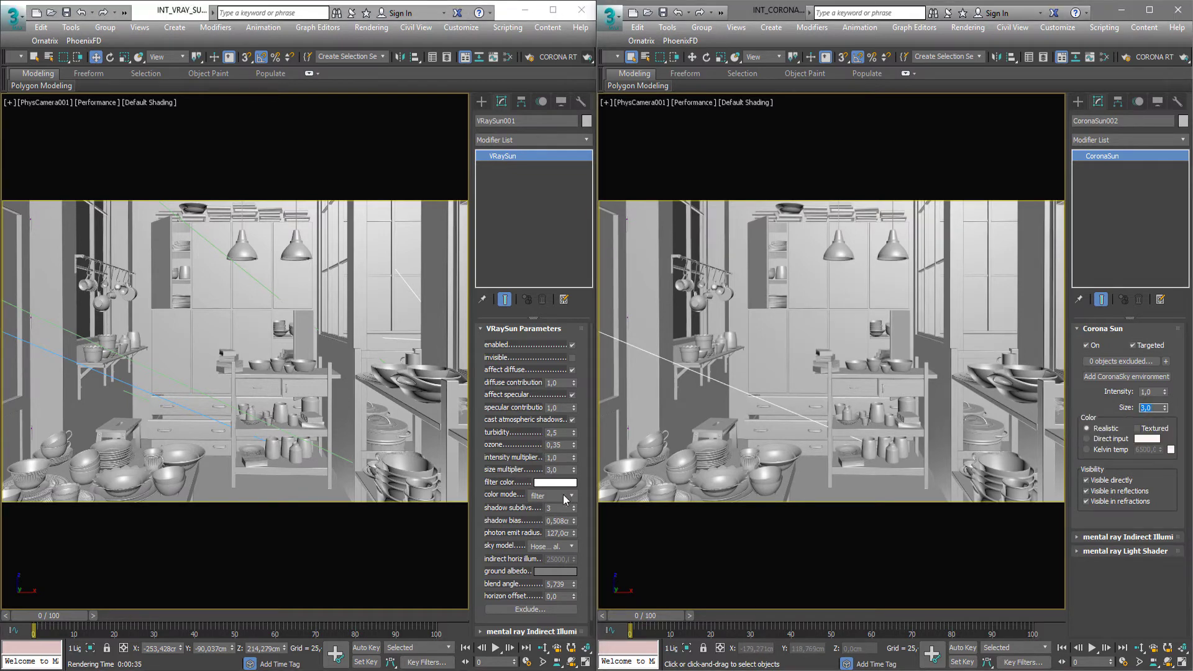
pyautogui.moveTo(573, 470); pyautogui.dragTo(498, 490)
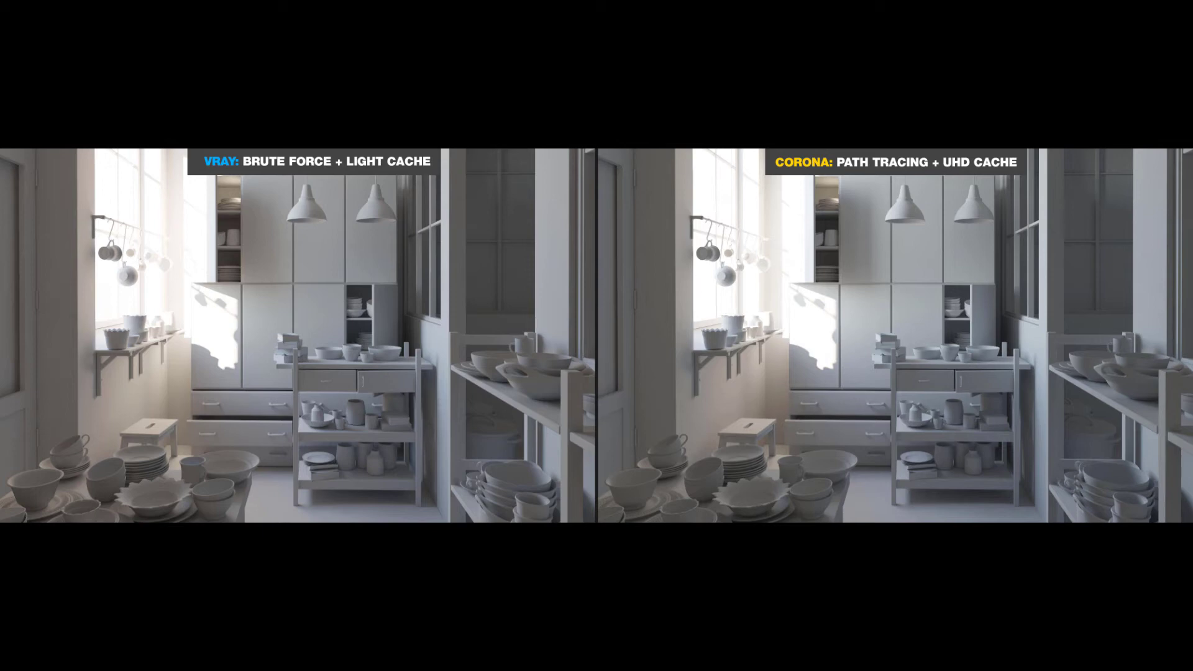
pyautogui.moveTo(1103, 179)
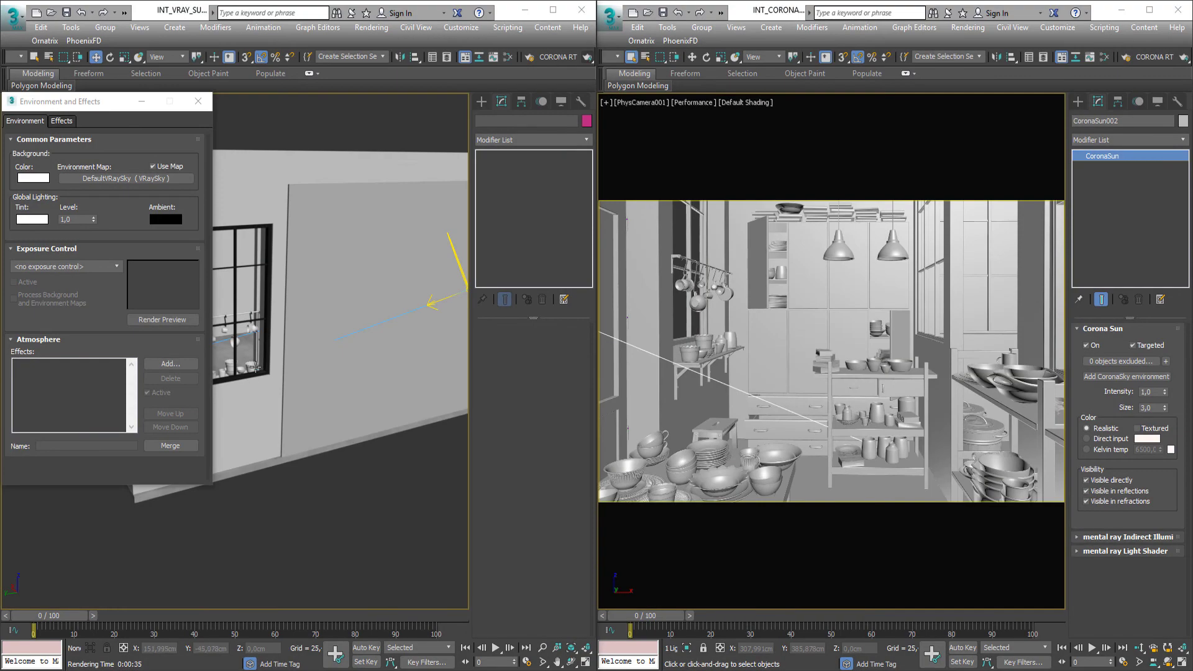
# - Create a plane VRayLight snapped over the kitchen window, about 67 cm half-length and 87 cm half-width, and show its settings
pyautogui.click(199, 105)
pyautogui.click(482, 101)
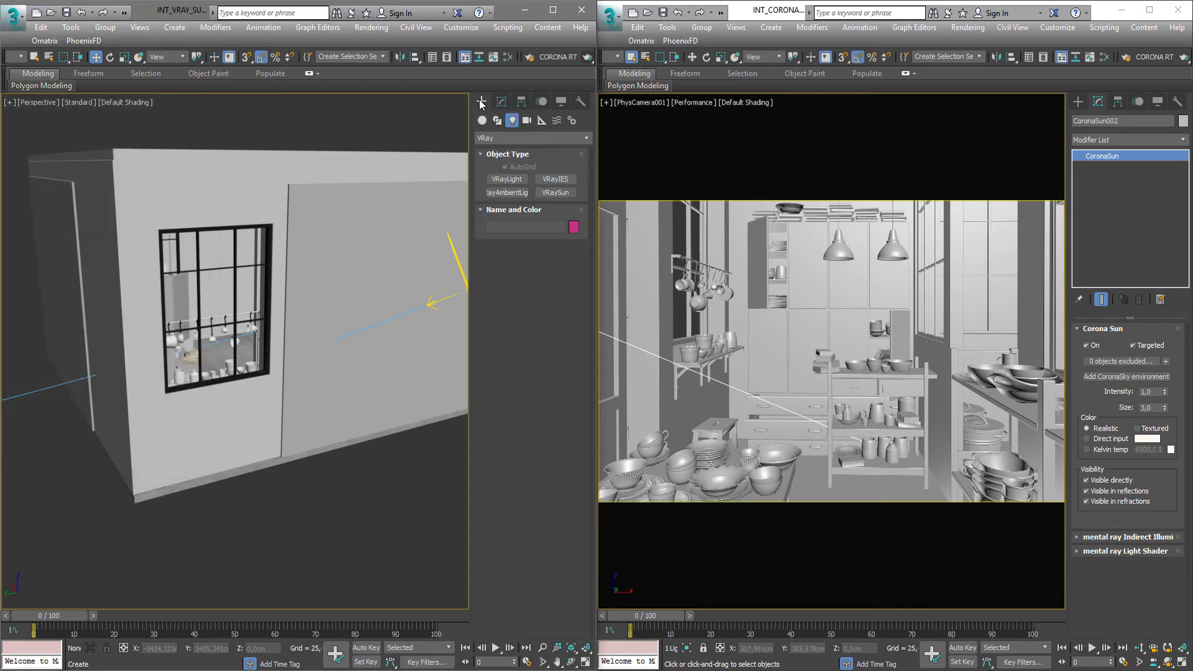
pyautogui.click(507, 179)
pyautogui.scroll(4, 299, 260)
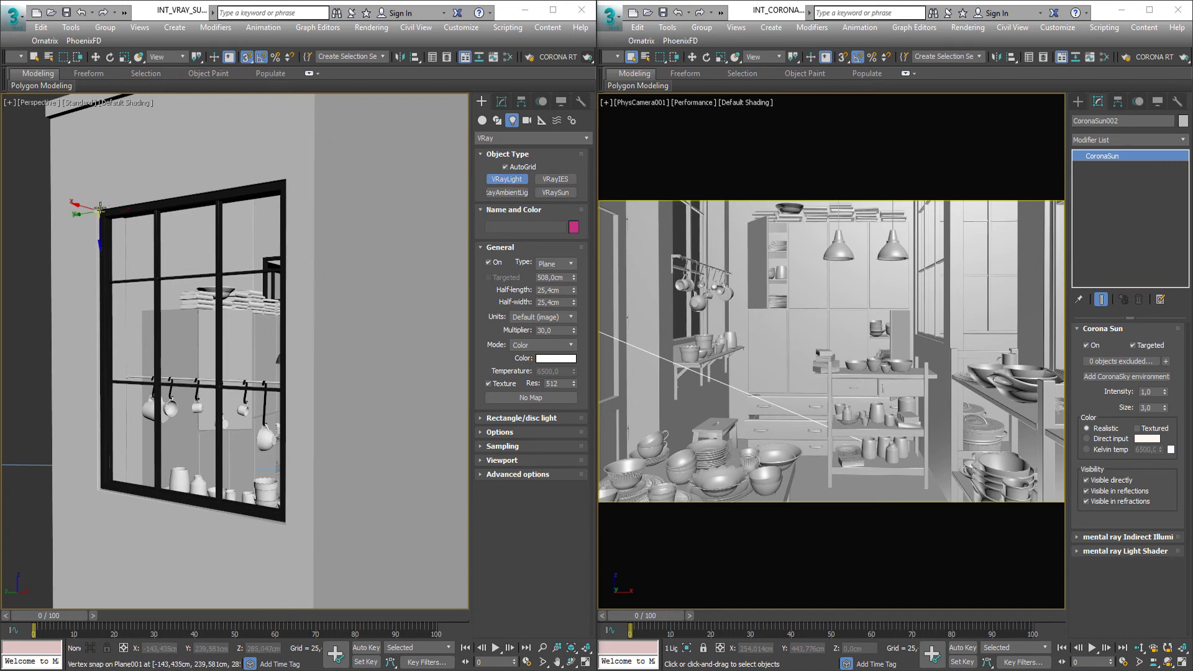
pyautogui.moveTo(100, 209); pyautogui.dragTo(286, 521)
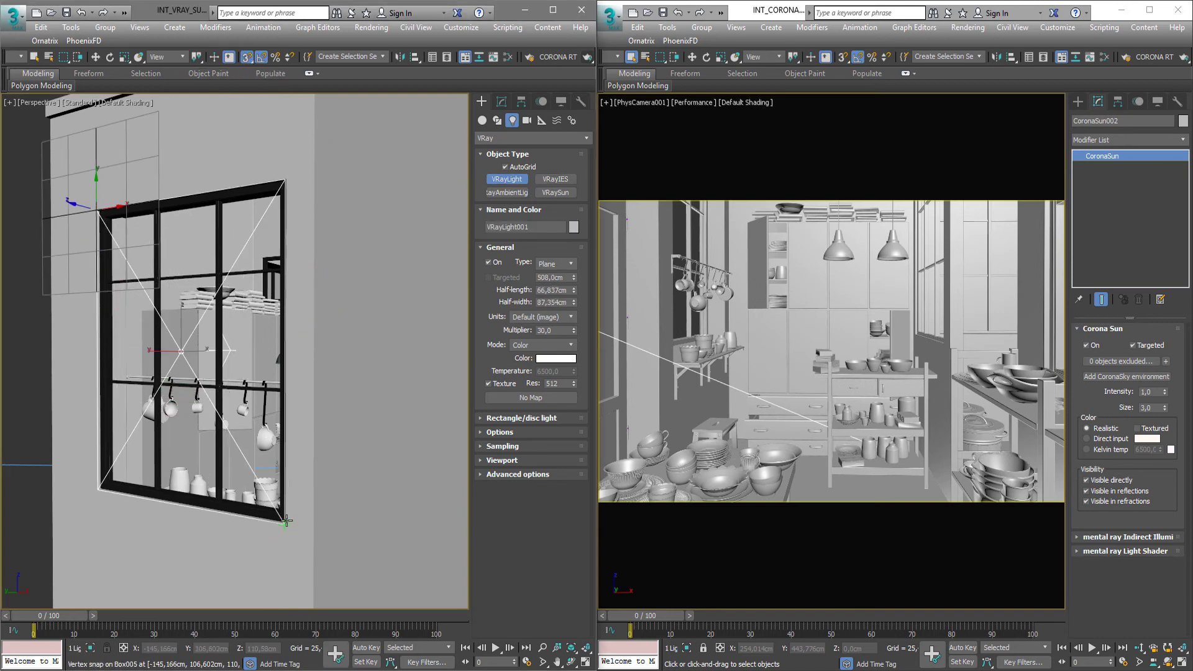
pyautogui.press('w')
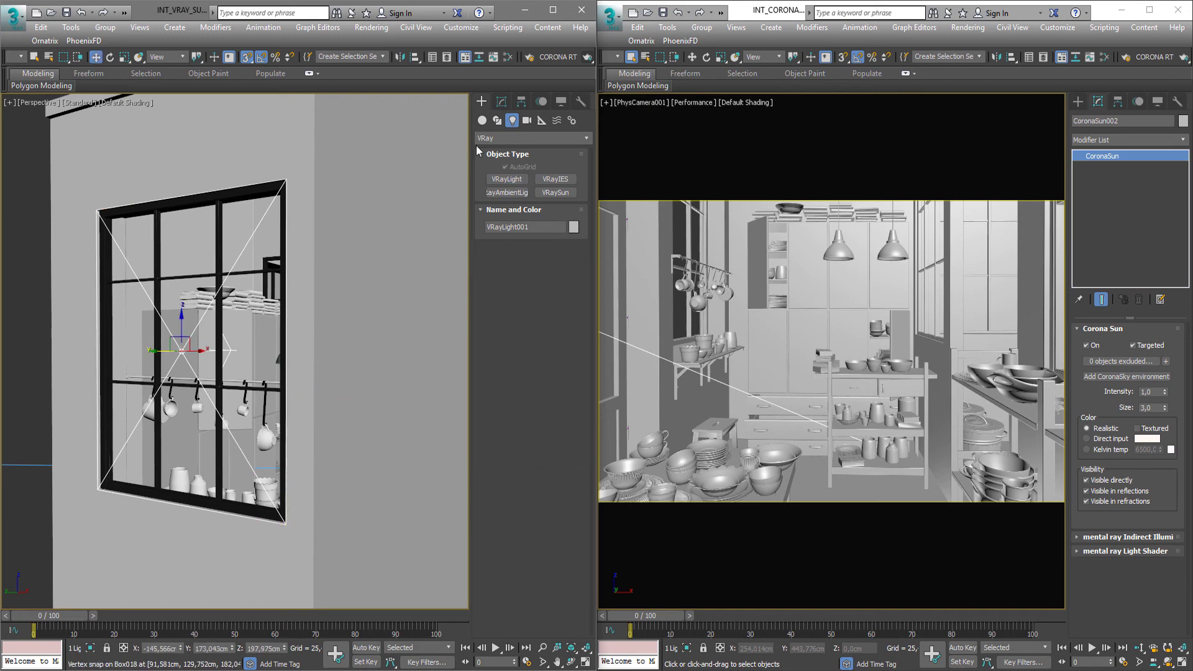
pyautogui.click(502, 101)
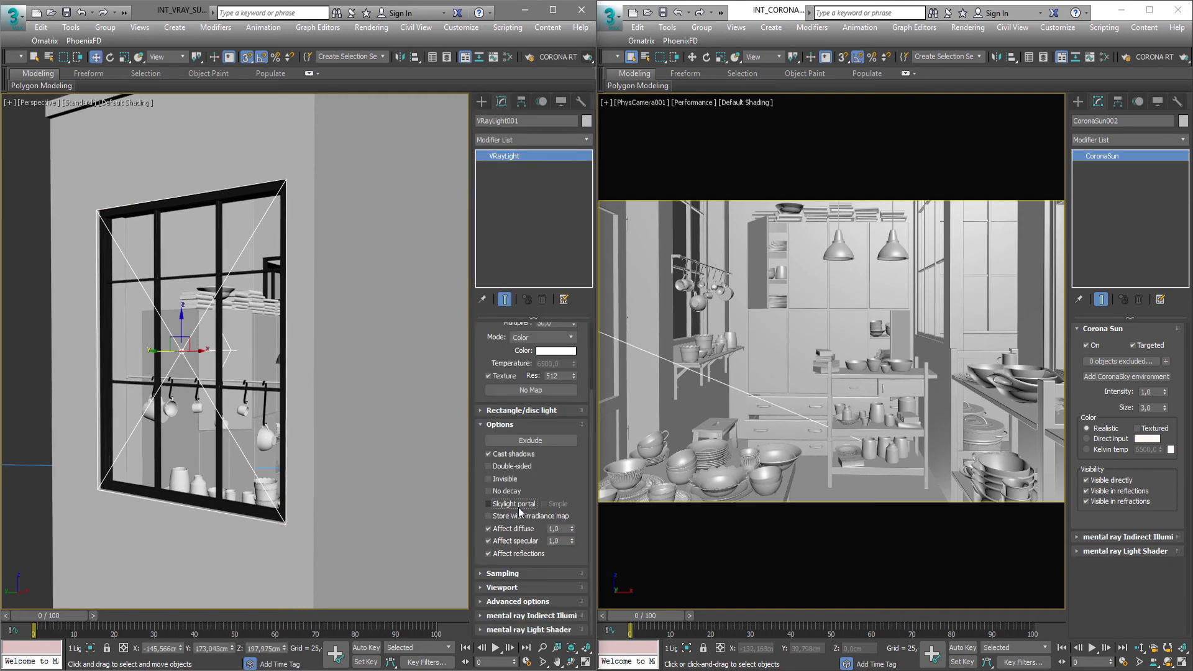
# - Make the kitchen window's VRayLight a simple skylight portal and return the viewport to the PhysCamera001 view
pyautogui.click(509, 506)
pyautogui.click(547, 506)
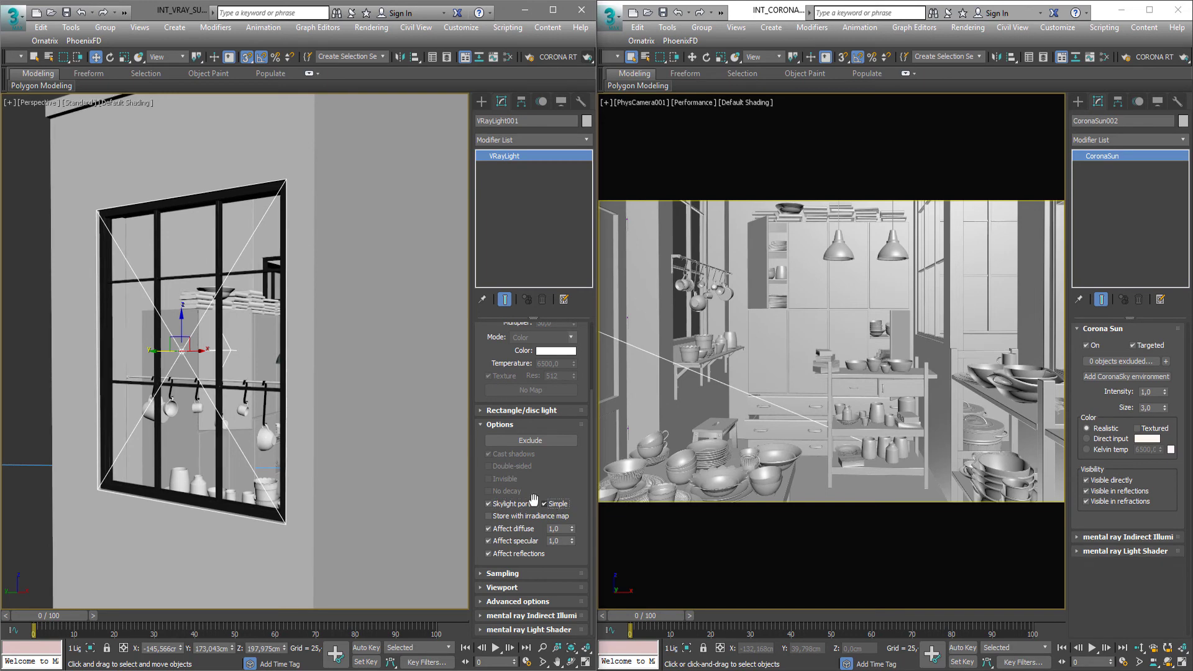
pyautogui.press('c')
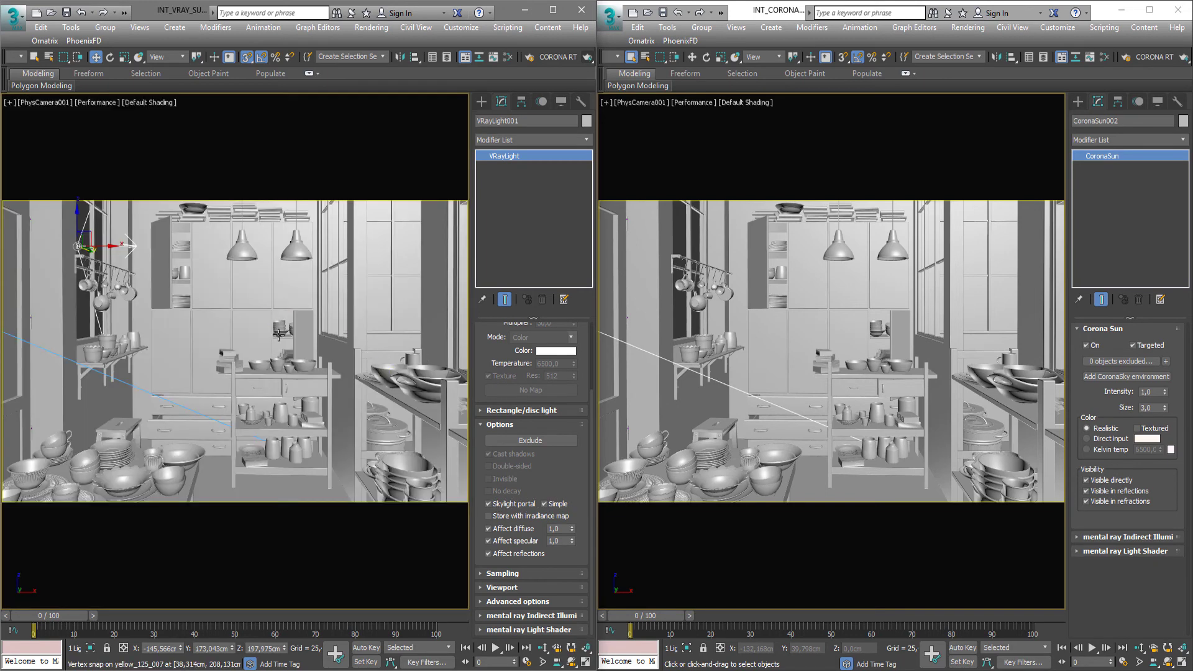
# - Check the environment map of the V-Ray kitchen scene, close the environment settings, and turn off snapping
pyautogui.press('8')
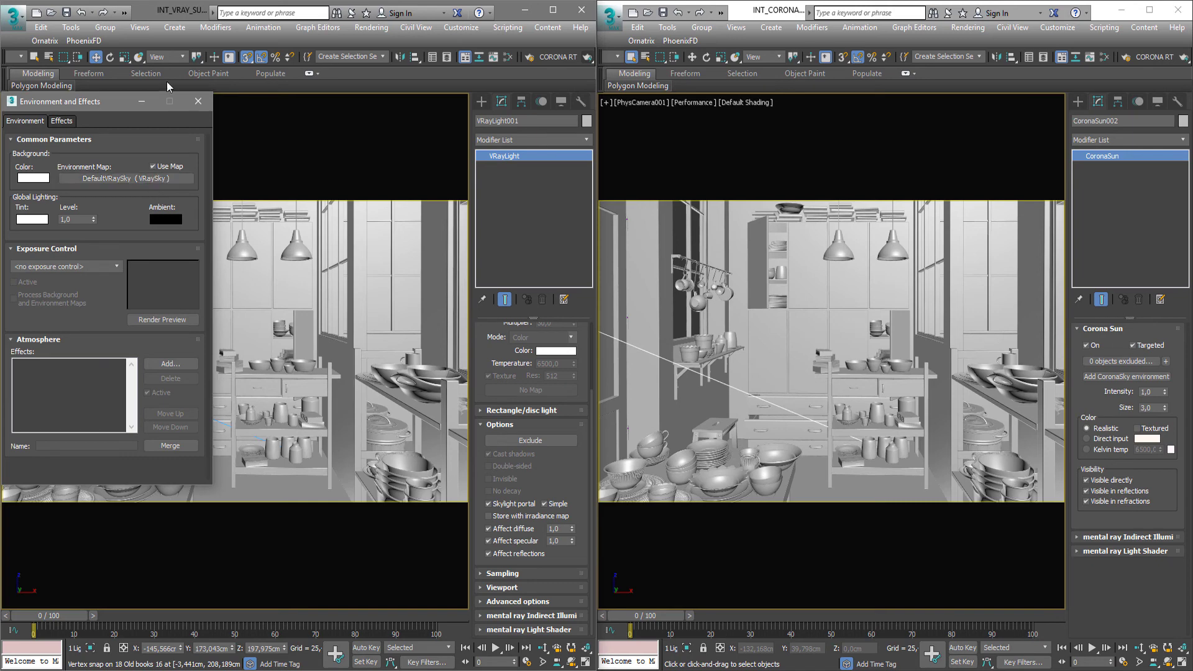
pyautogui.click(198, 101)
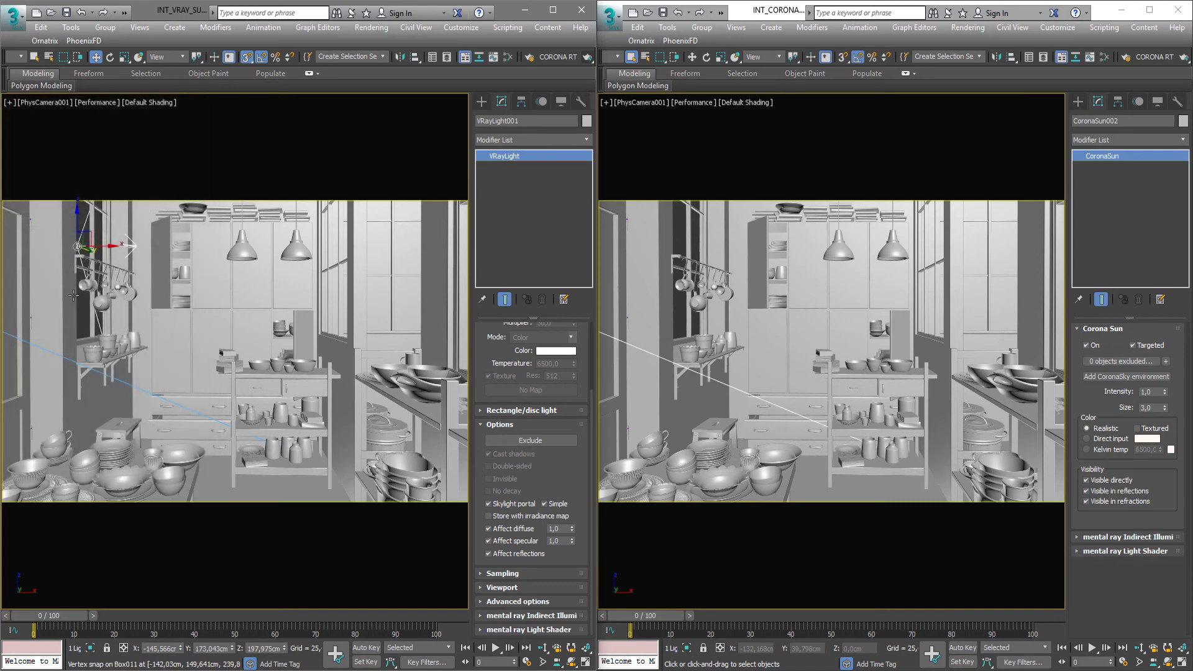
pyautogui.press('s')
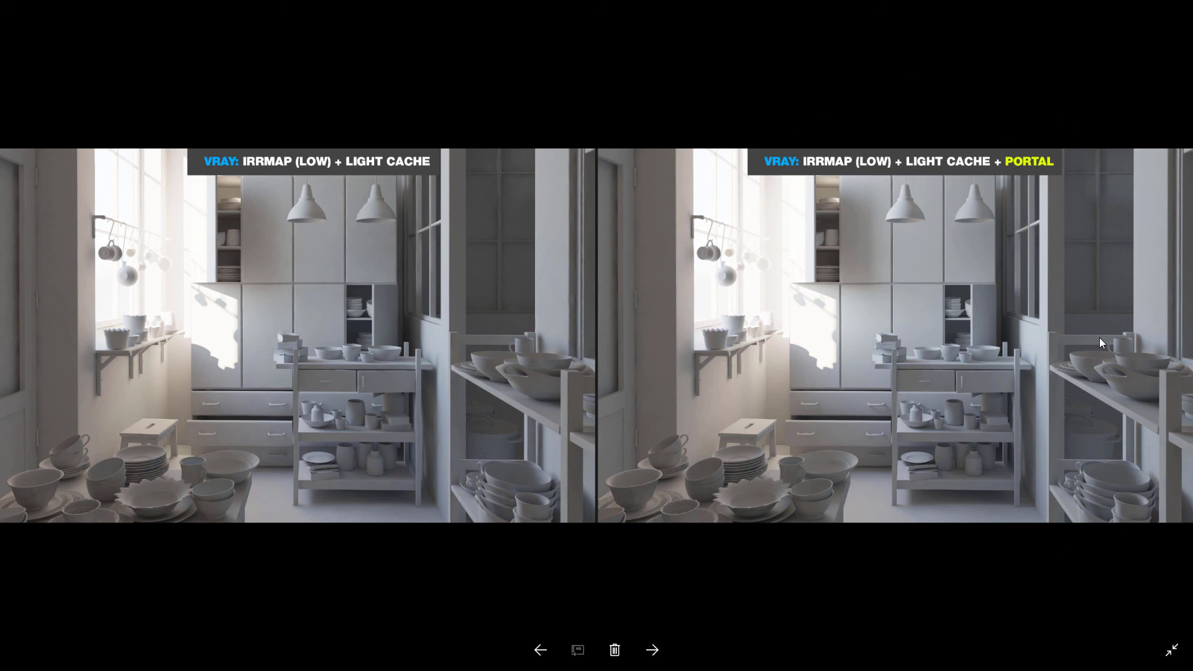
# - Show the next full-screen comparison image, V-Ray irradiance map and light cache with portal against Corona path tracing and UHD cache
pyautogui.press('Right')
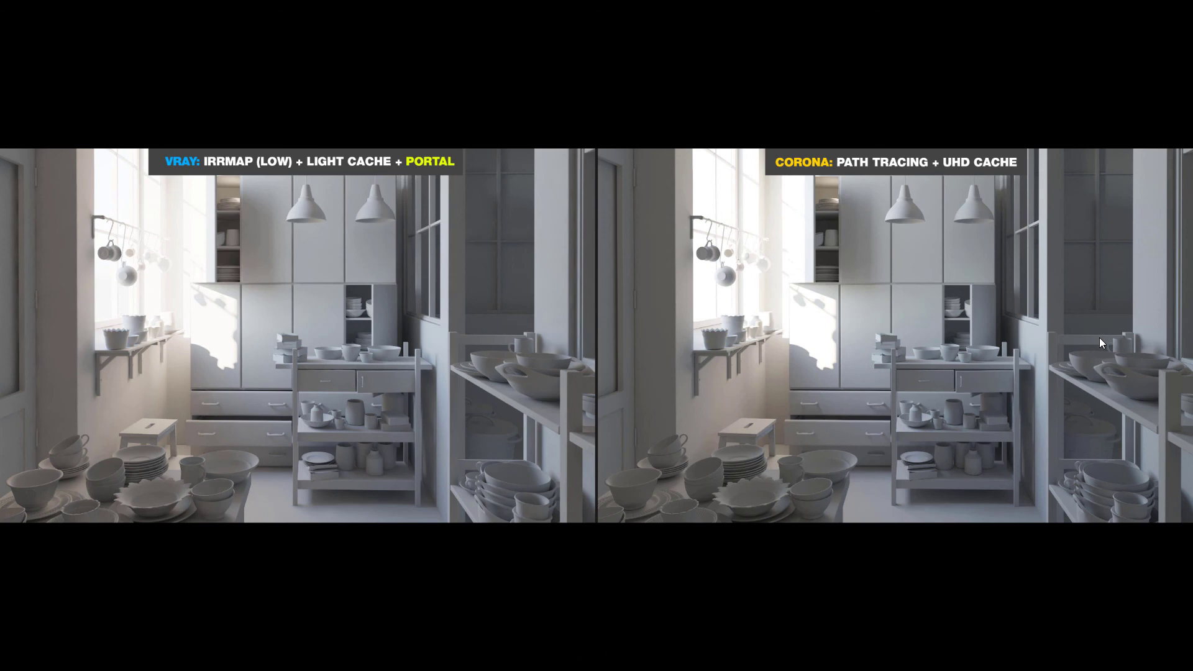